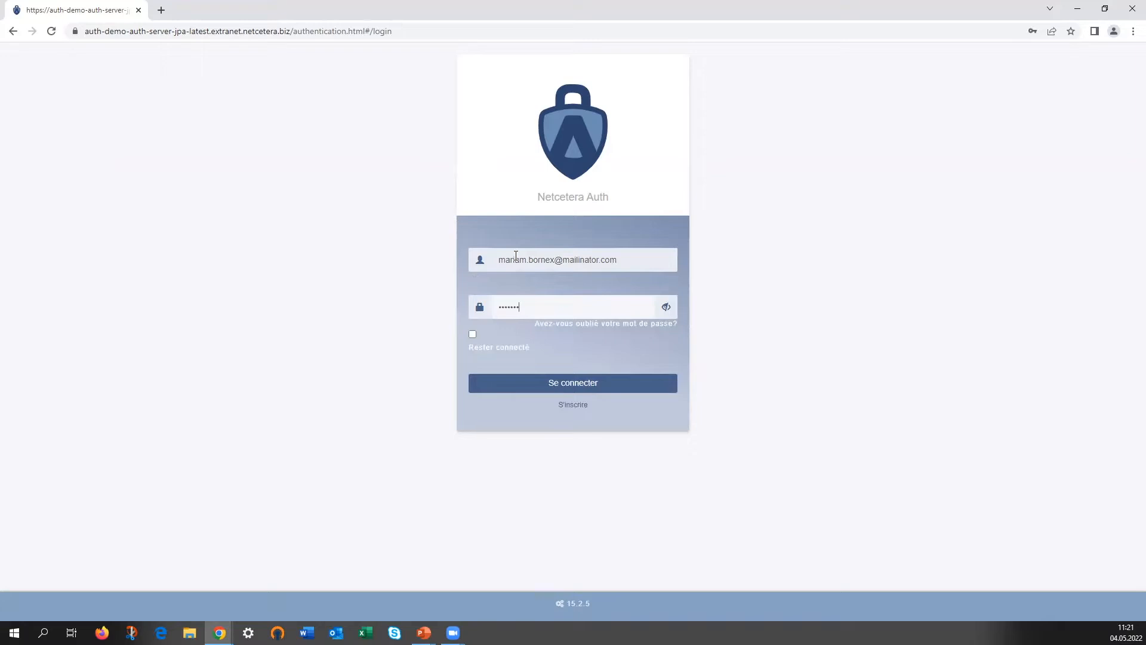
Sign in to the portal on the Netcetera Auth page with the entered account e-mail and password
click(644, 384)
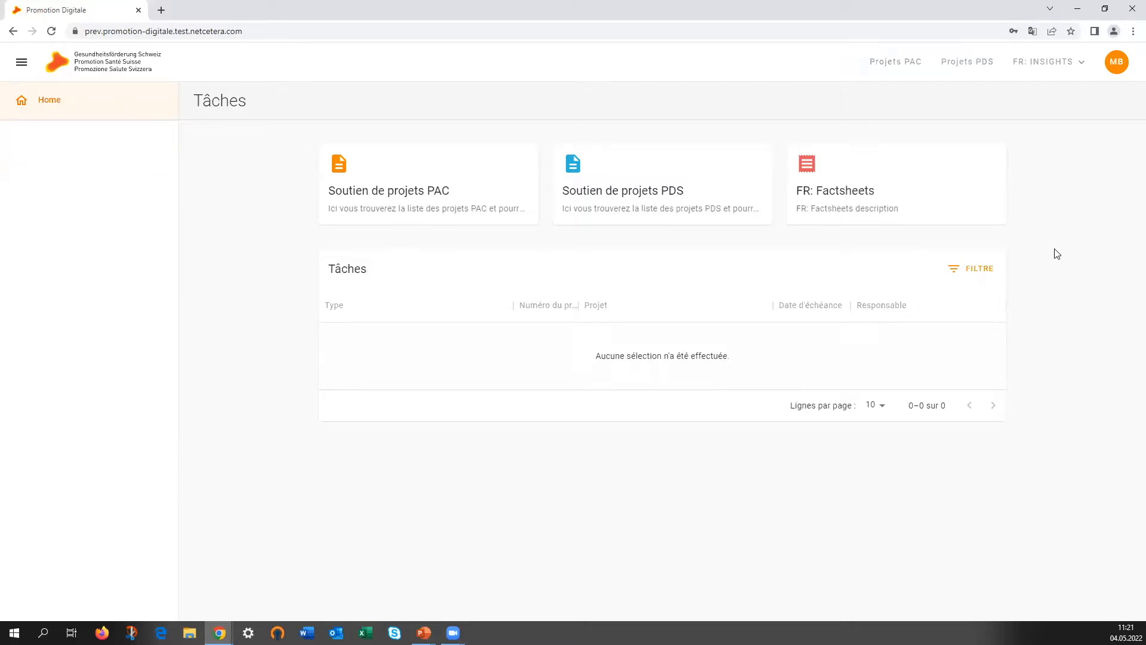
Open the avatar menu to check the account and language options
click(1114, 65)
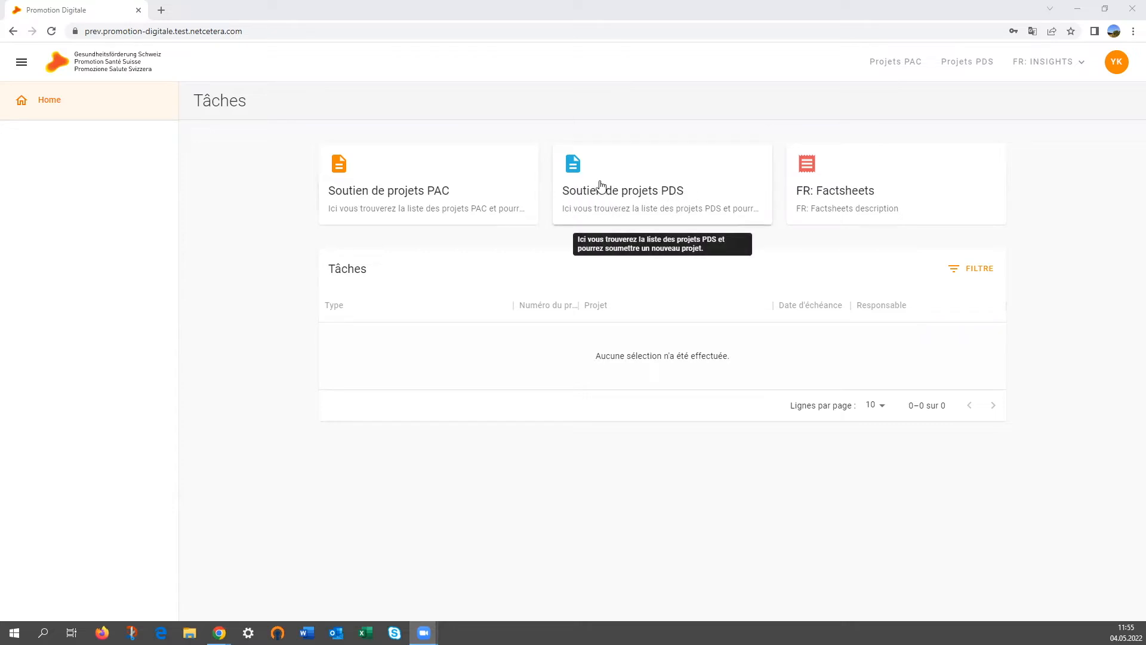
Start a new PAC project named 'Mon projet de promotion de la santé' with short name 'Projet'
click(389, 190)
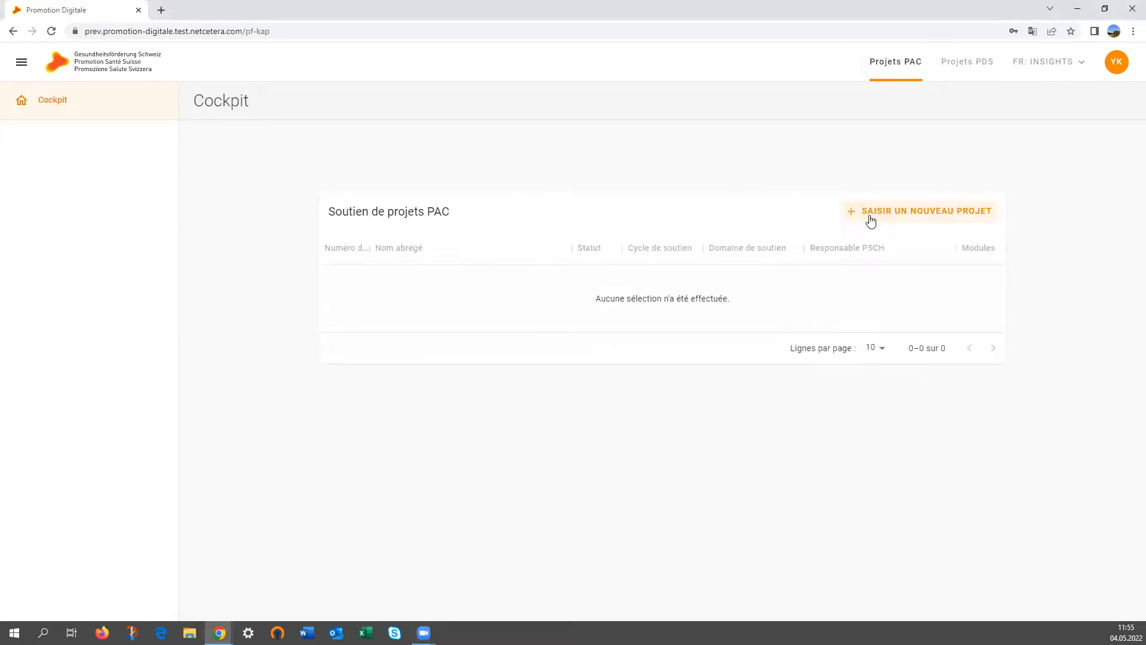
click(872, 216)
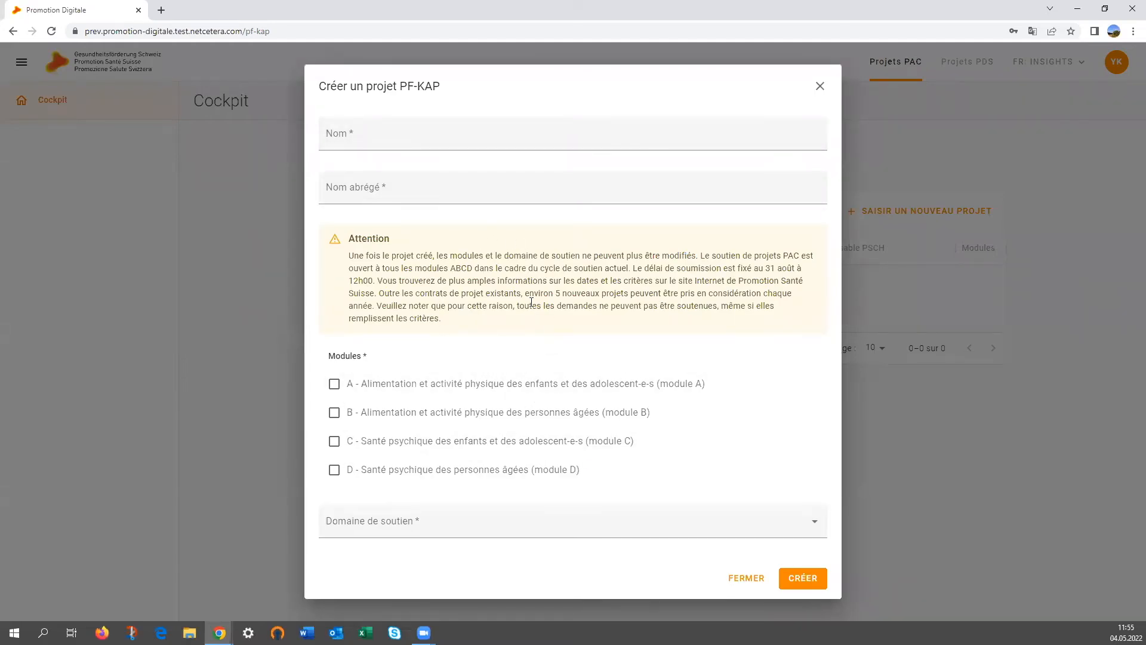
click(423, 143)
text(Mon )
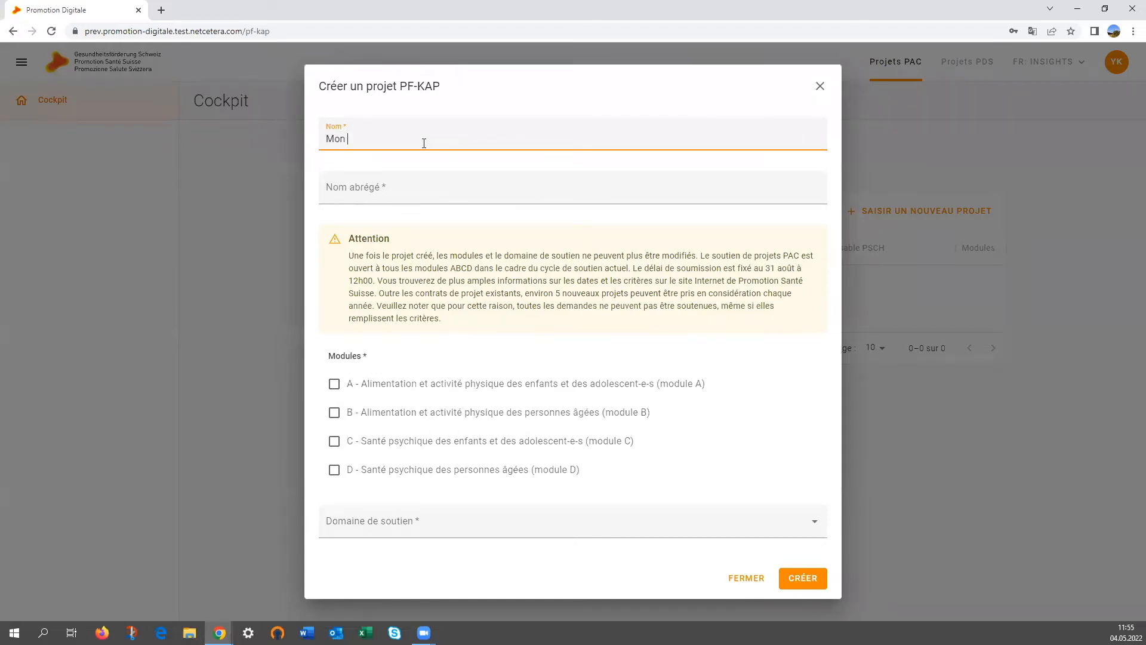
text(projet de promotion de la santé)
key(Tab)
text(Projet)
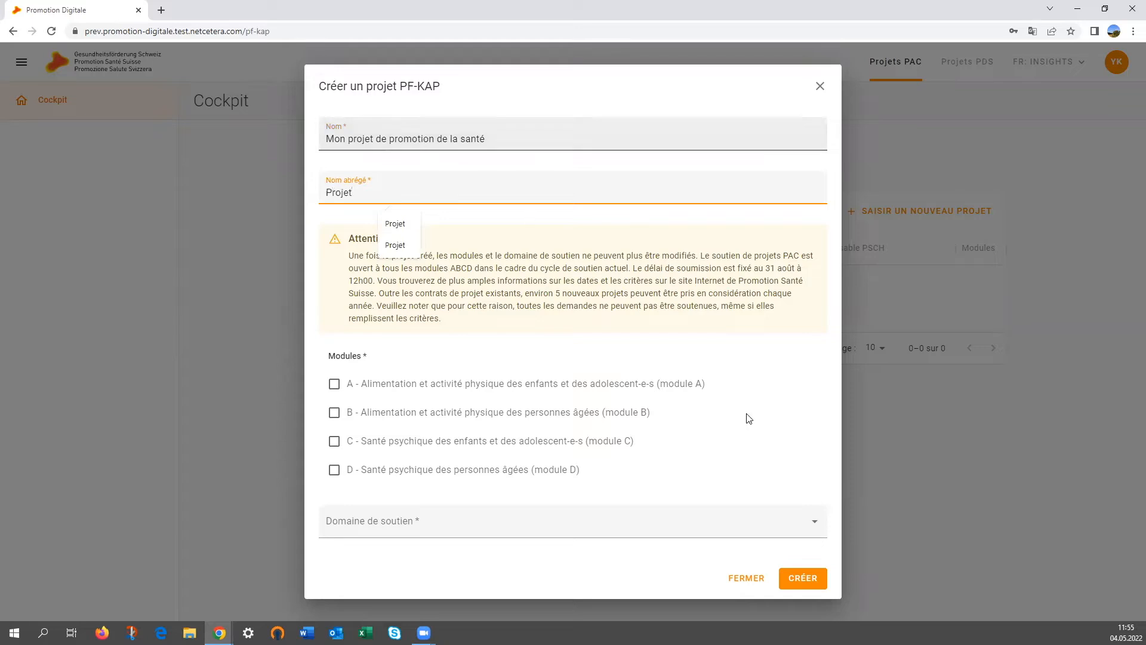
click(775, 447)
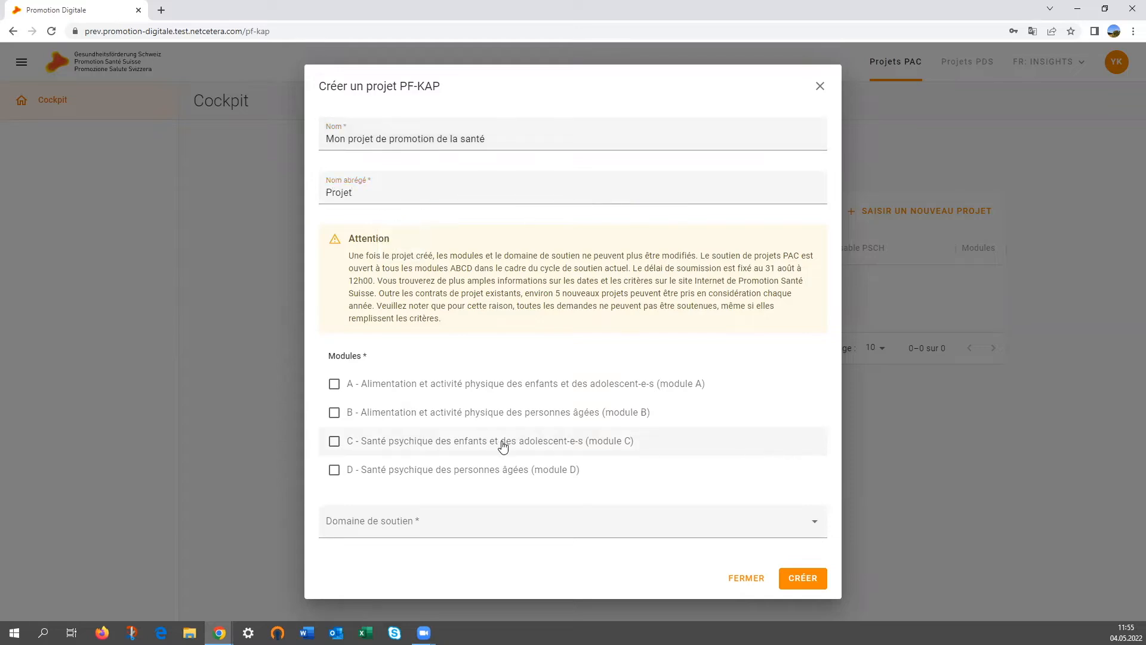
Tick module A, choose the Innovation support domain, and create the project
click(334, 384)
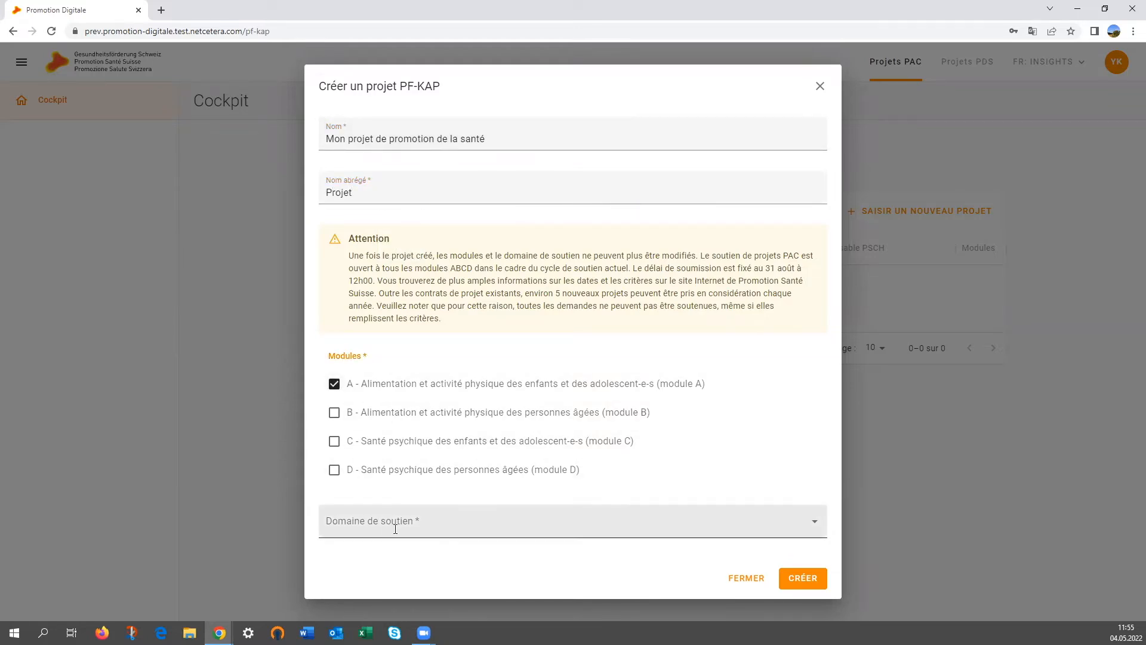
click(525, 519)
click(378, 547)
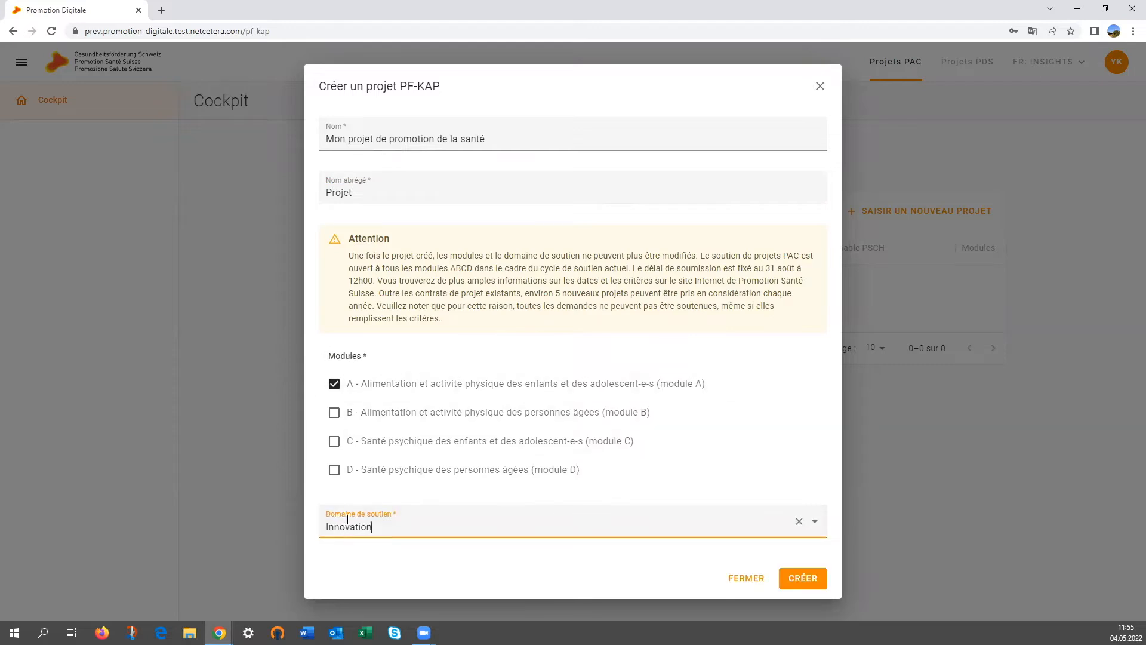
click(802, 578)
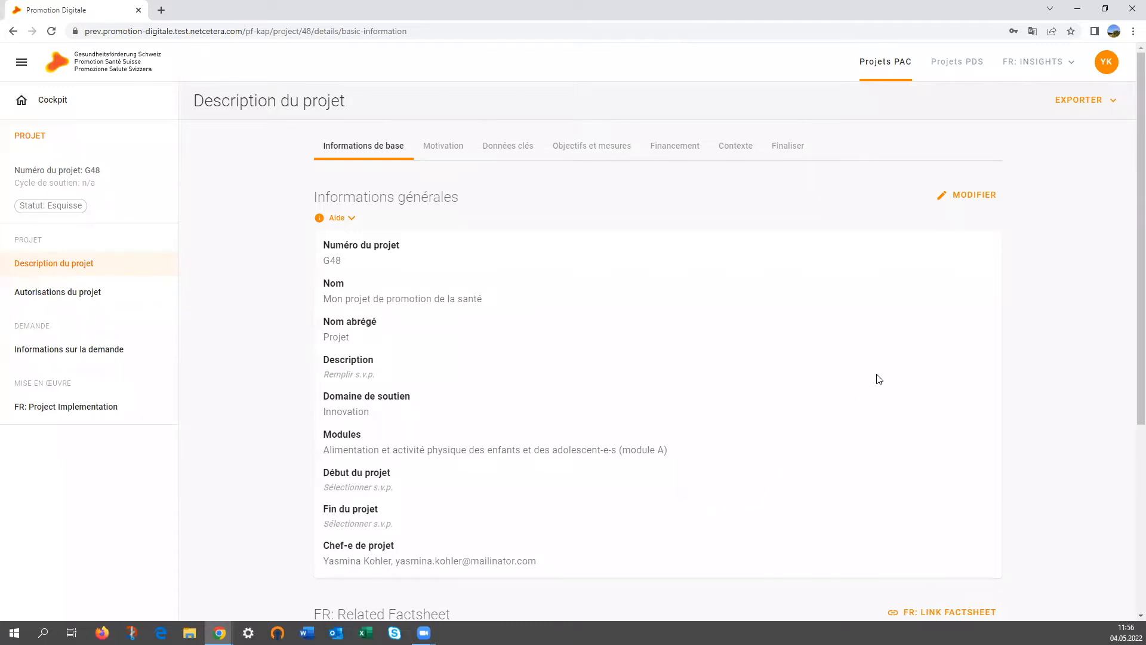
Export the G48 project description as a doc file
click(1098, 101)
click(1076, 131)
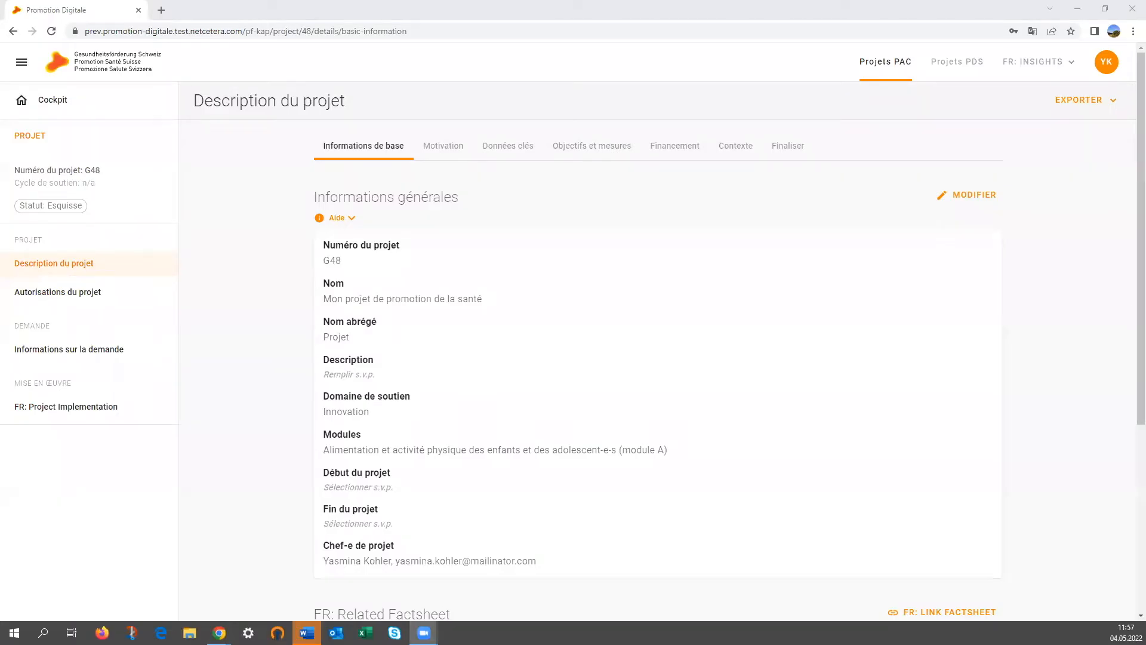
Add a second user by e-mail to project G48 with Droit de modifier permission
click(42, 298)
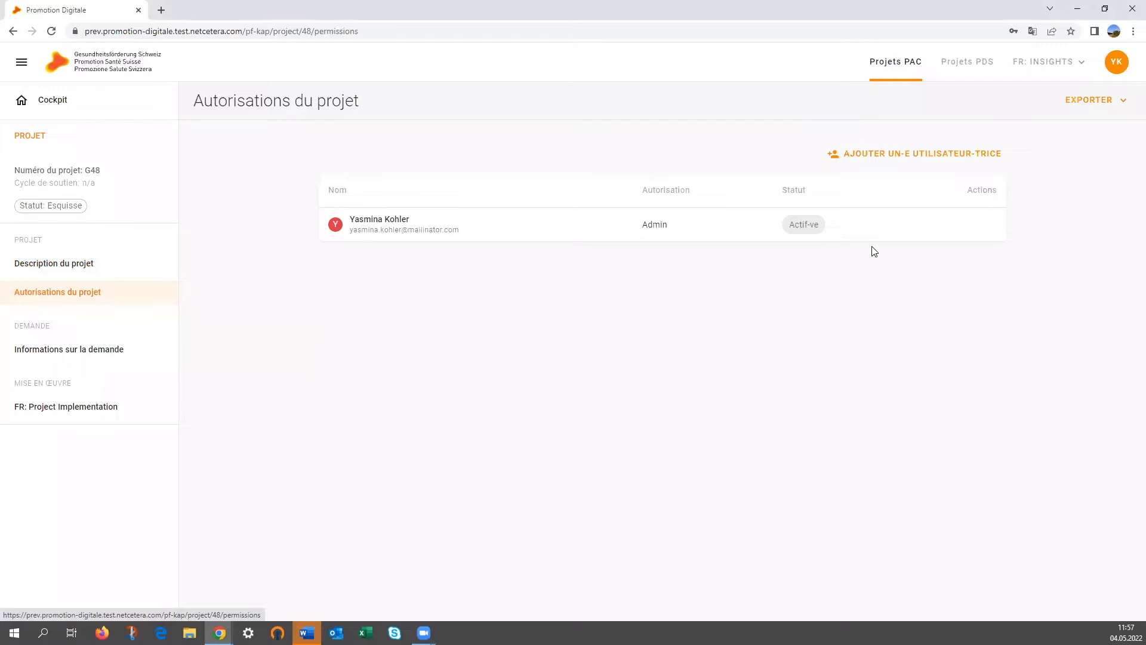
click(903, 156)
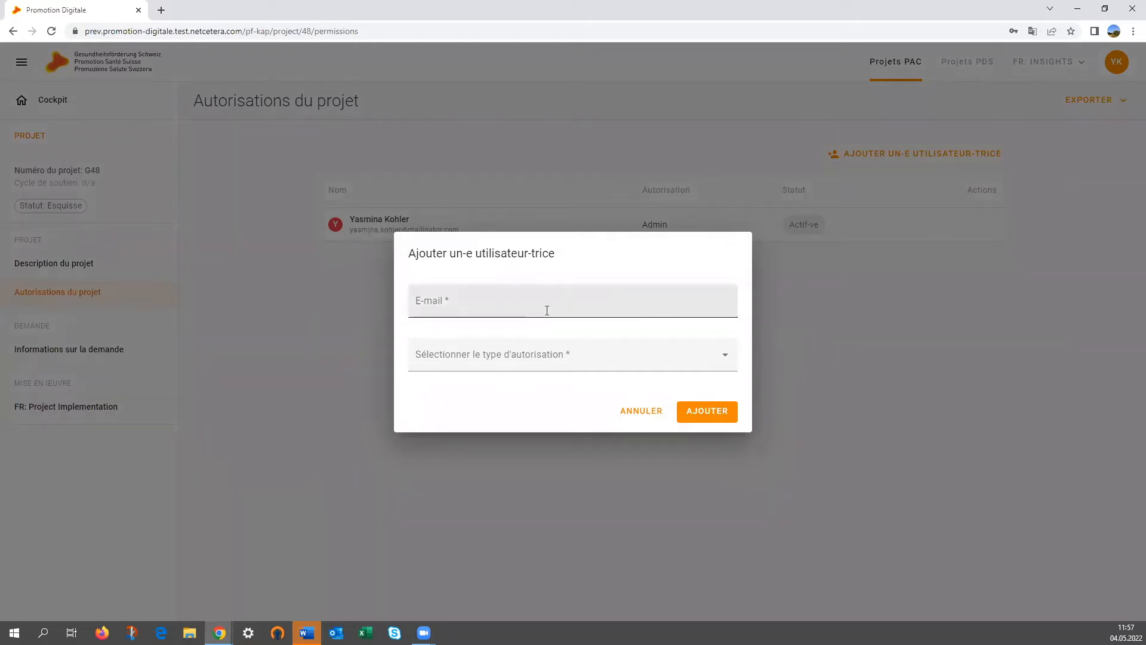
click(522, 309)
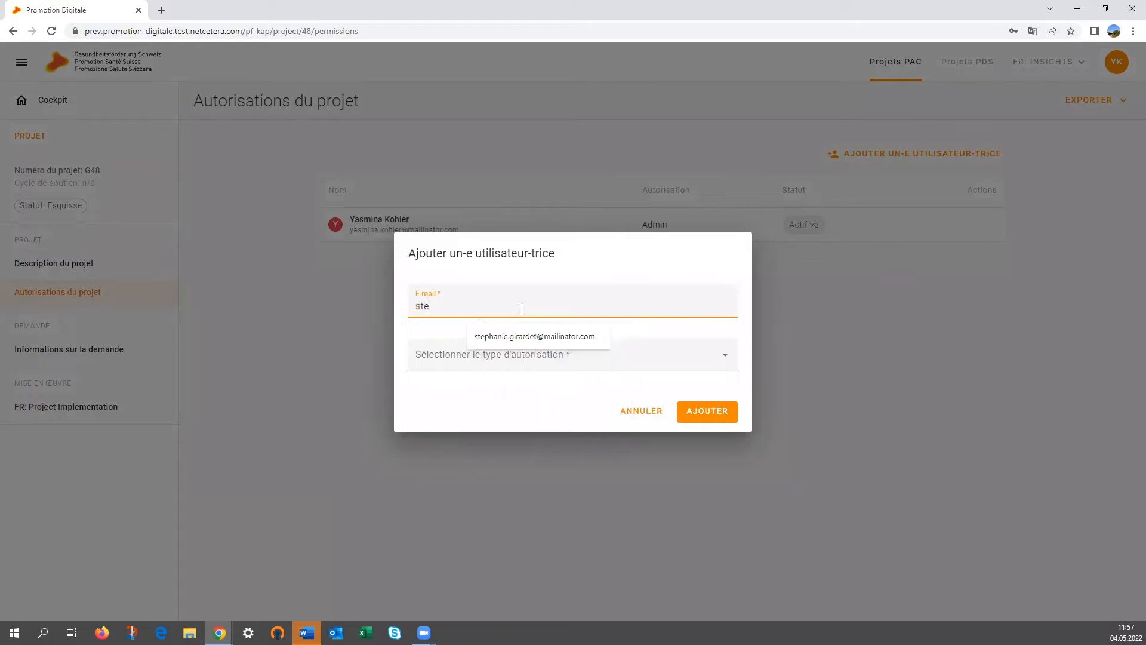
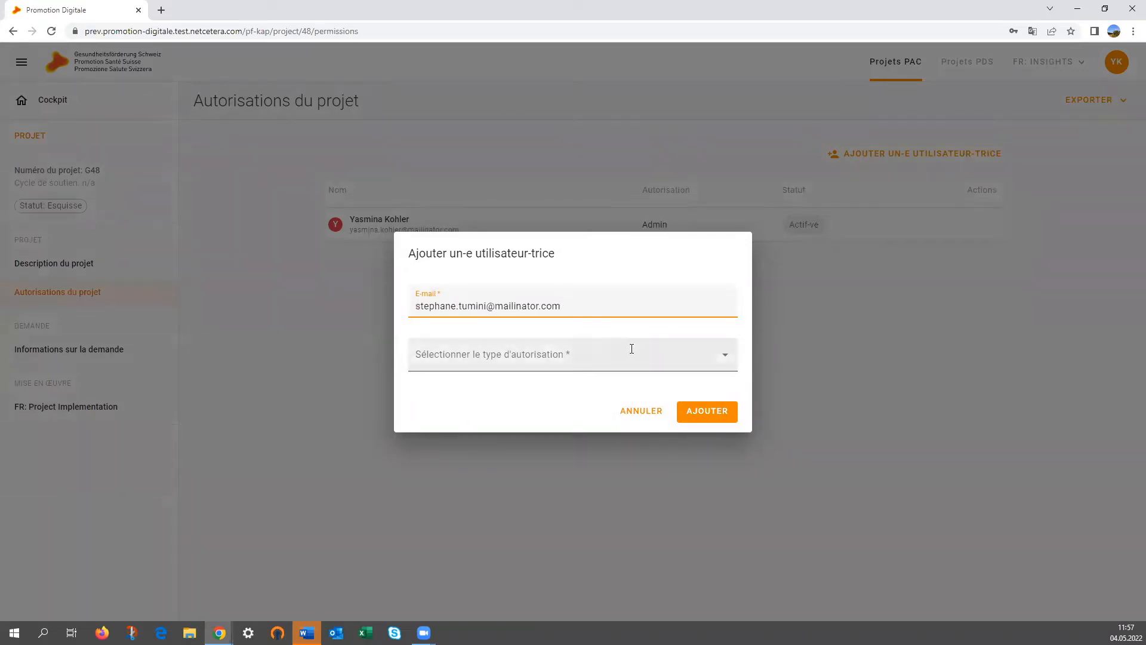
click(728, 356)
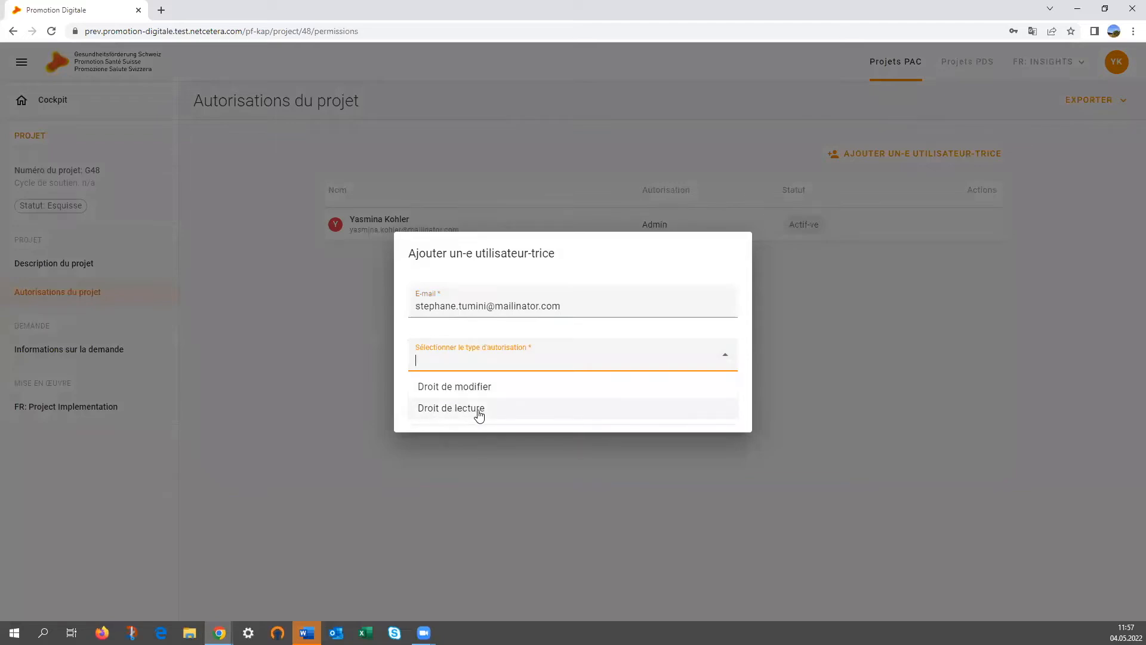
click(486, 391)
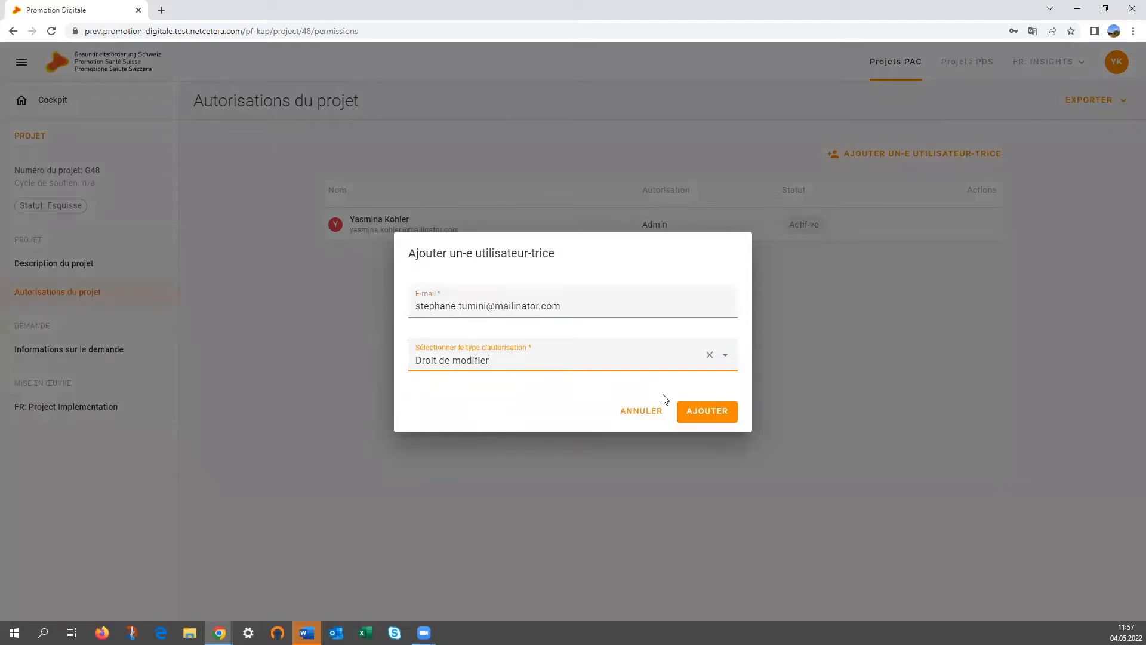
click(703, 416)
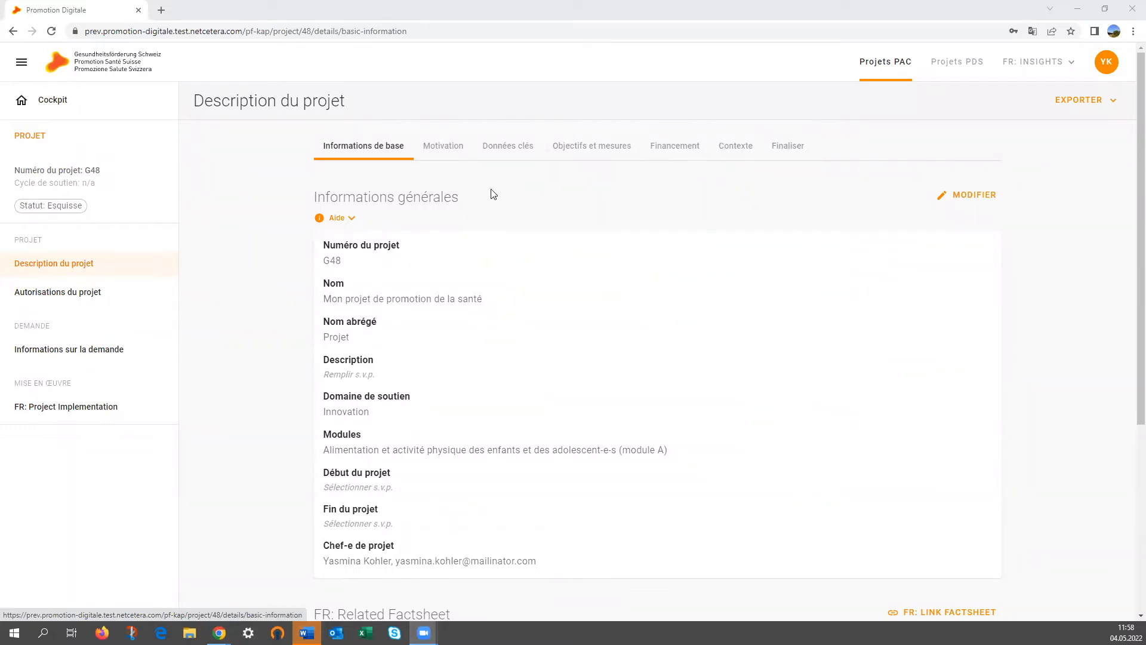
Read the Aide note for Informations générales, then start editing that section
click(352, 219)
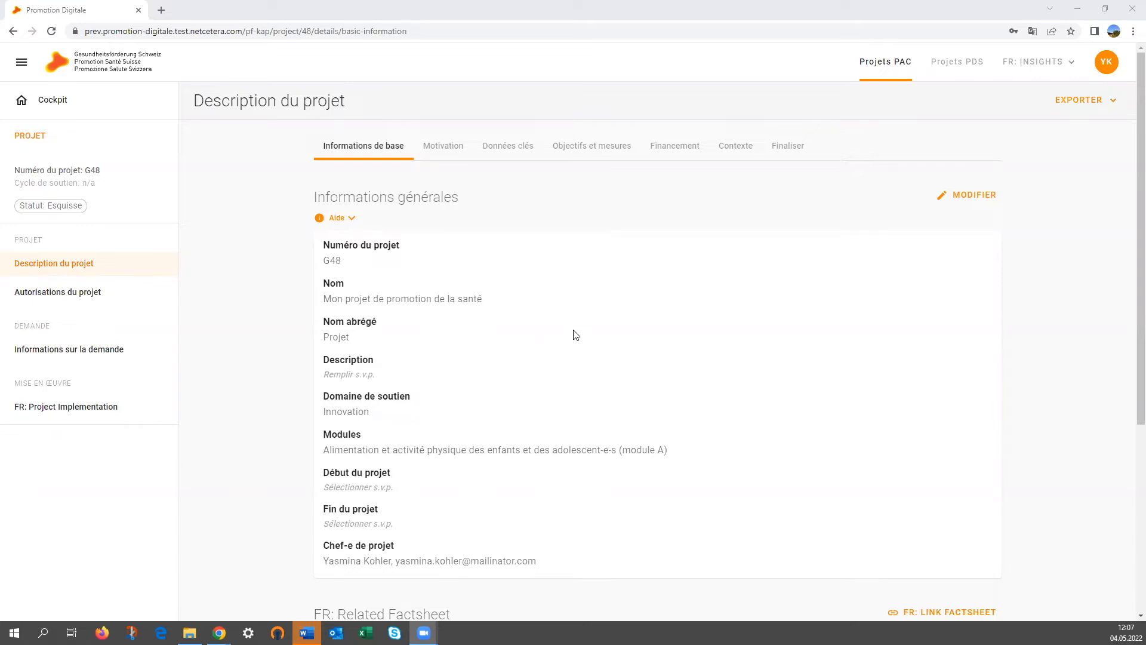
scroll(546, 358, down, 1)
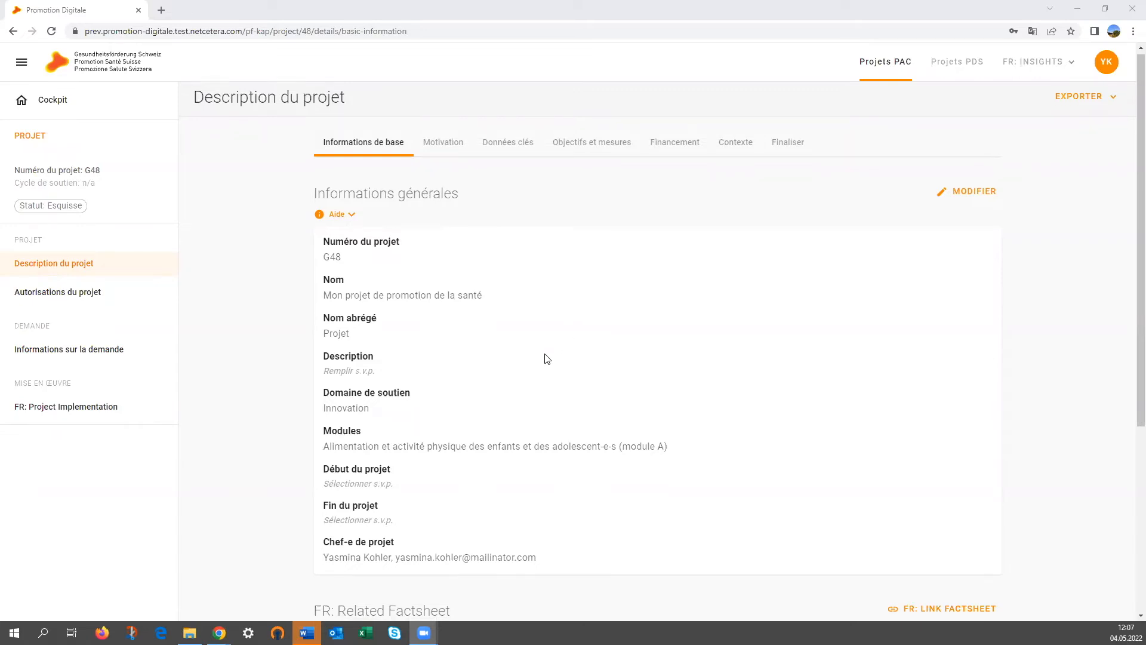
scroll(546, 358, down, 1)
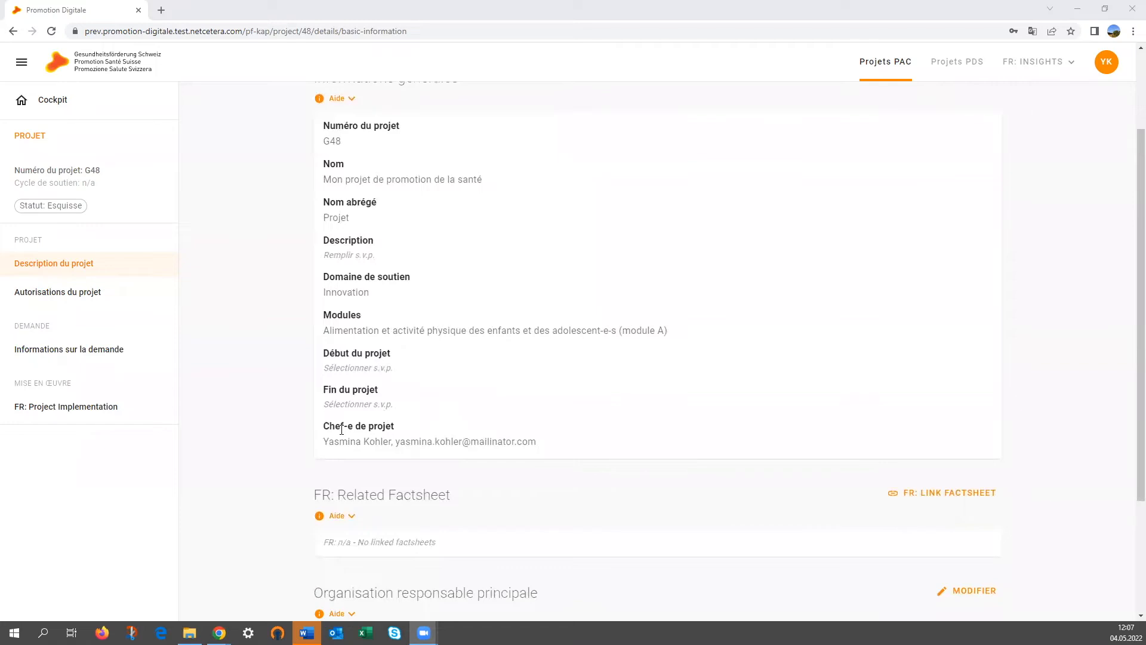
scroll(576, 422, up, 2)
click(970, 199)
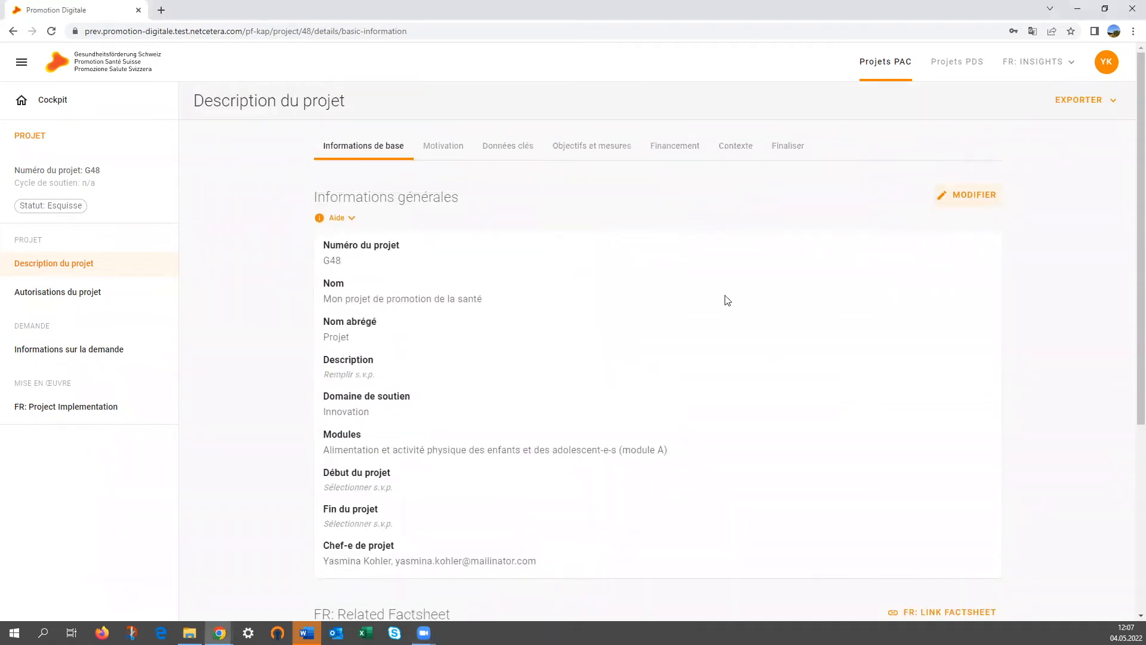
Enter 'Description de mon projet' as the project description
click(381, 382)
scroll(382, 370, down, 1)
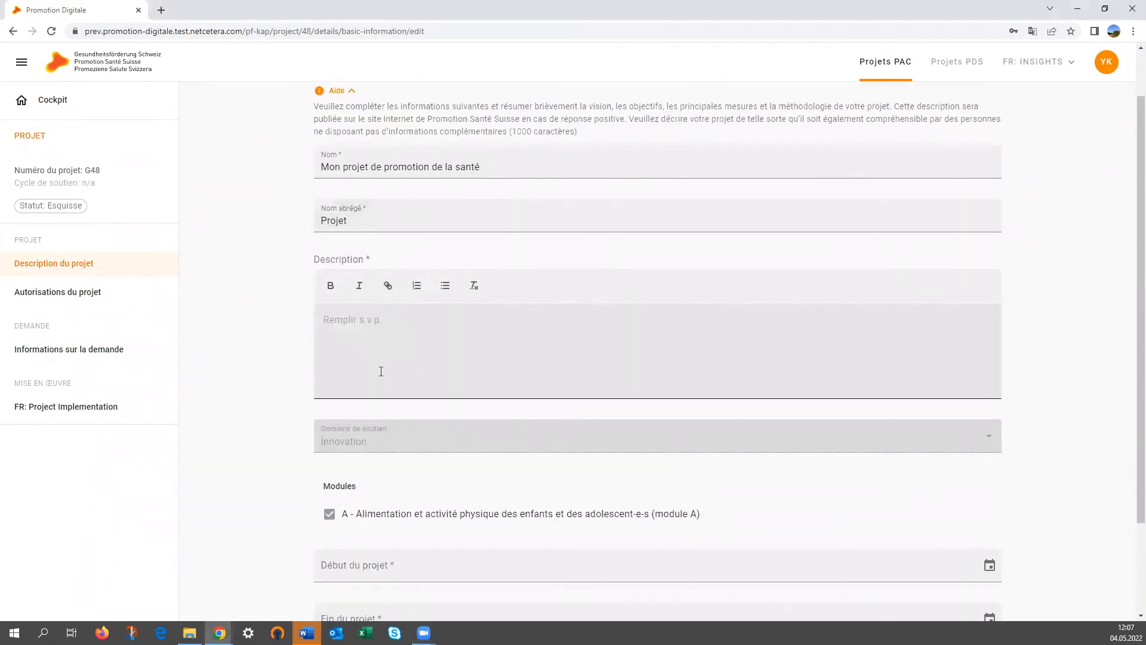
text(Descrpii)
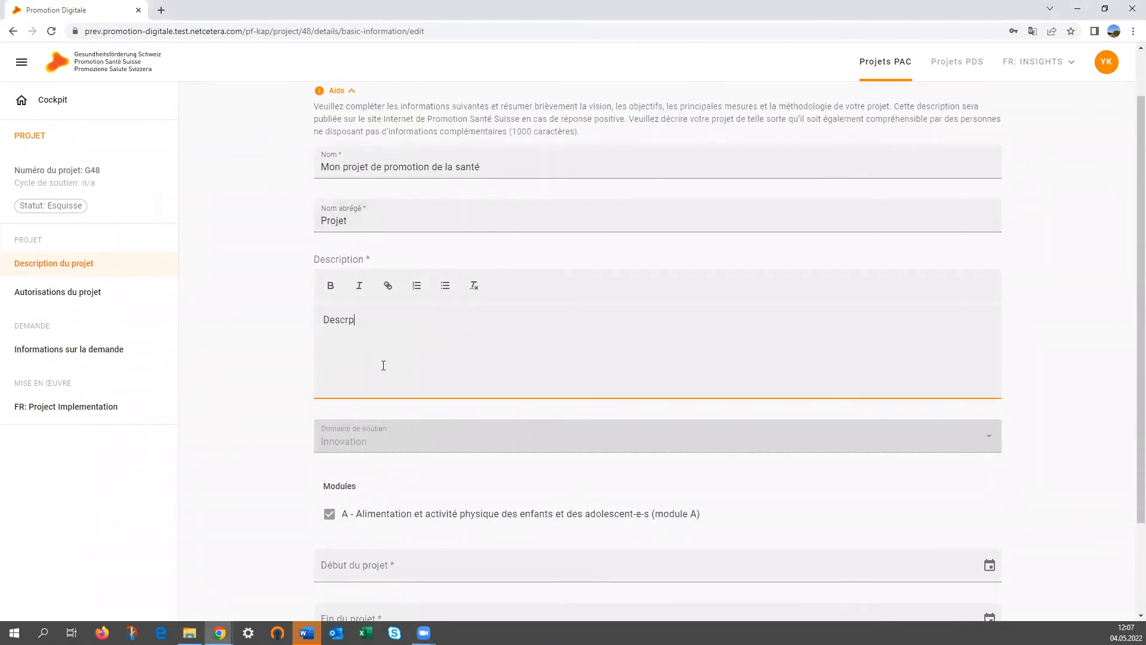
key(BackSpace)
key(BackSpace)
text(iption de mon projet)
scroll(383, 365, down, 2)
Set start 05.05.2022 and end 14.05.2022, then save and return
click(404, 448)
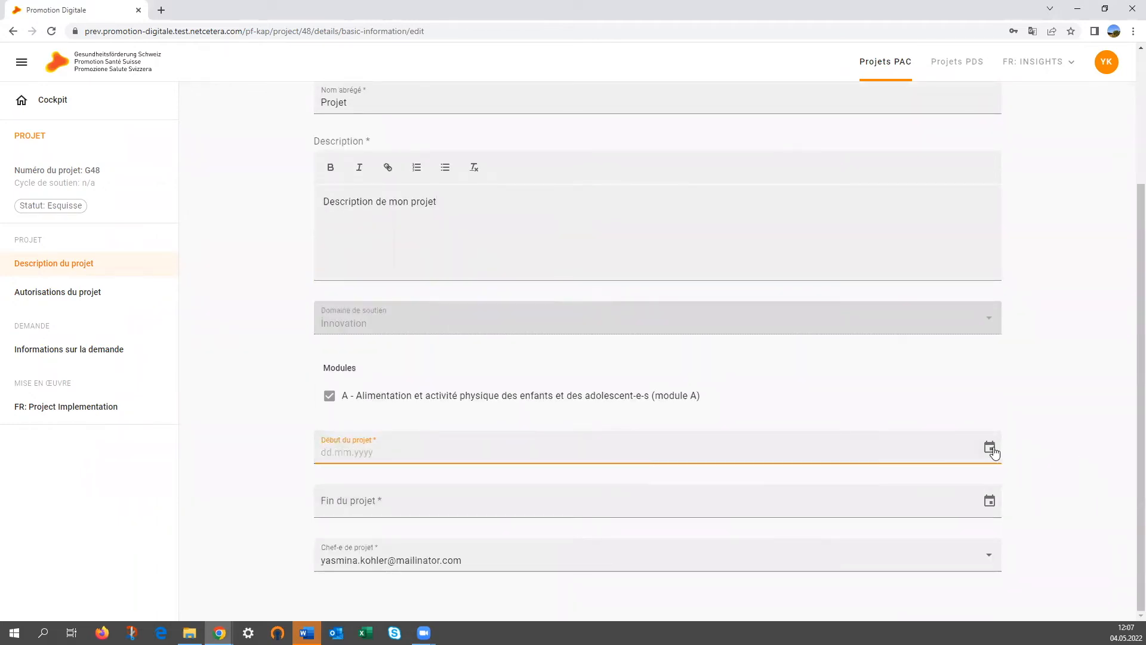
click(989, 447)
click(643, 306)
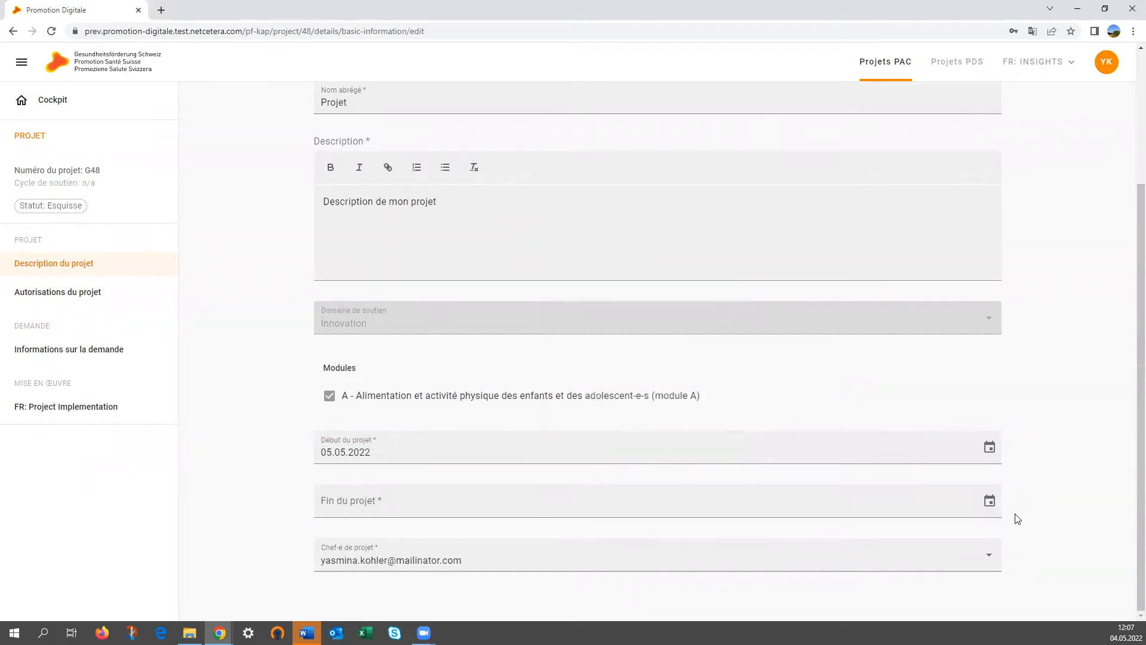
click(989, 503)
click(690, 386)
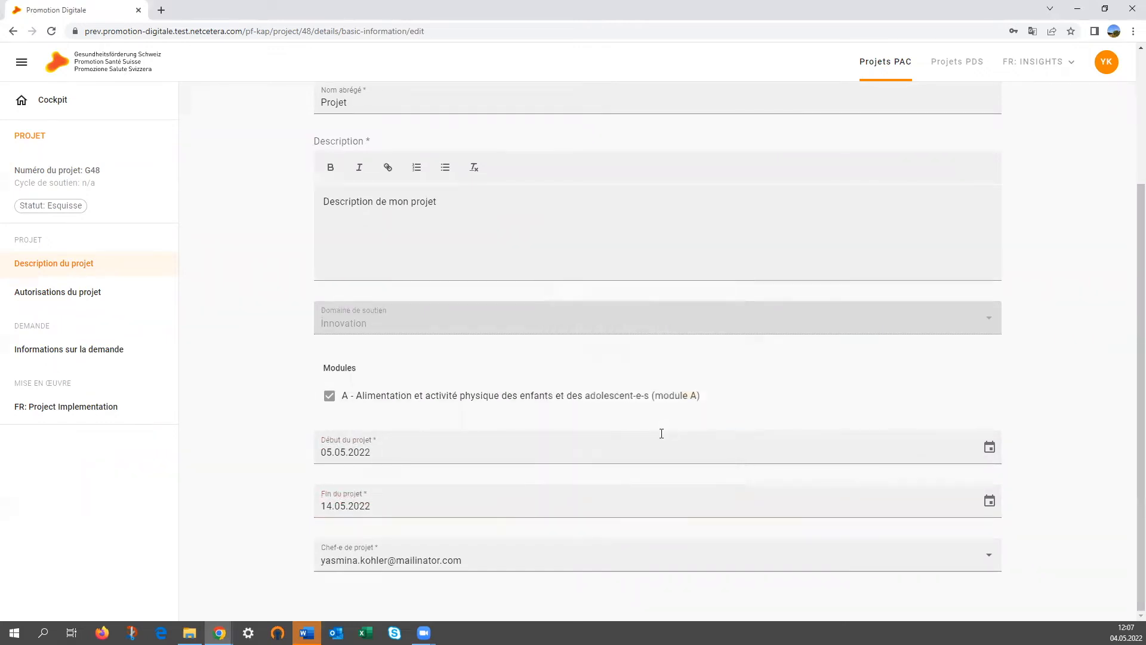
scroll(972, 447, up, 3)
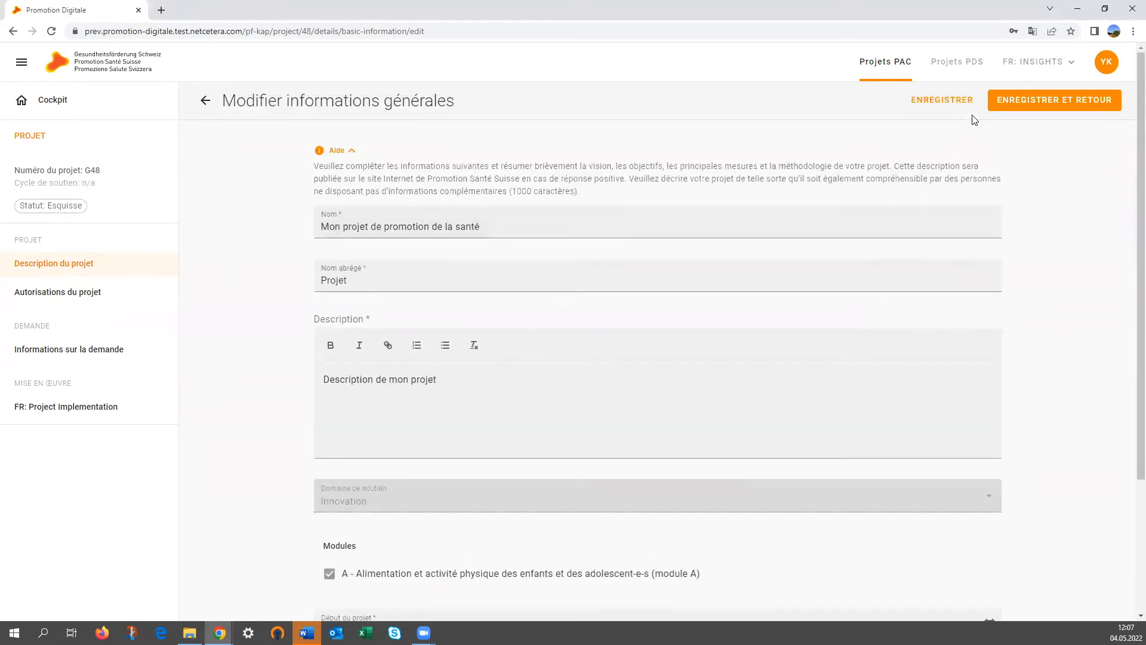
click(1014, 111)
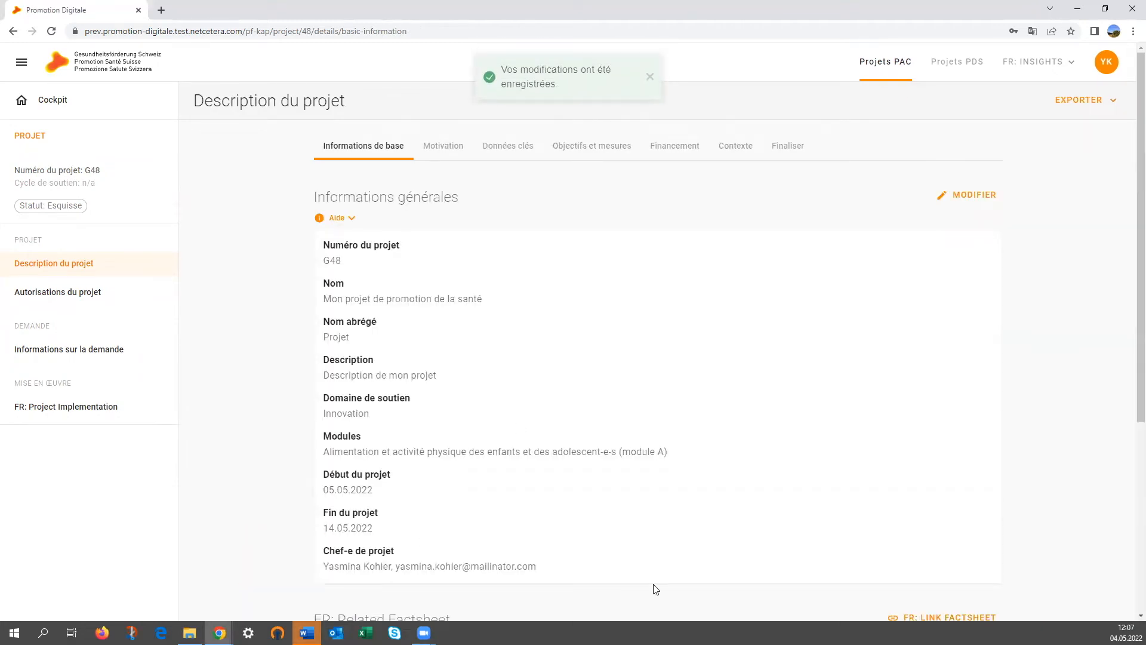
scroll(656, 589, down, 1)
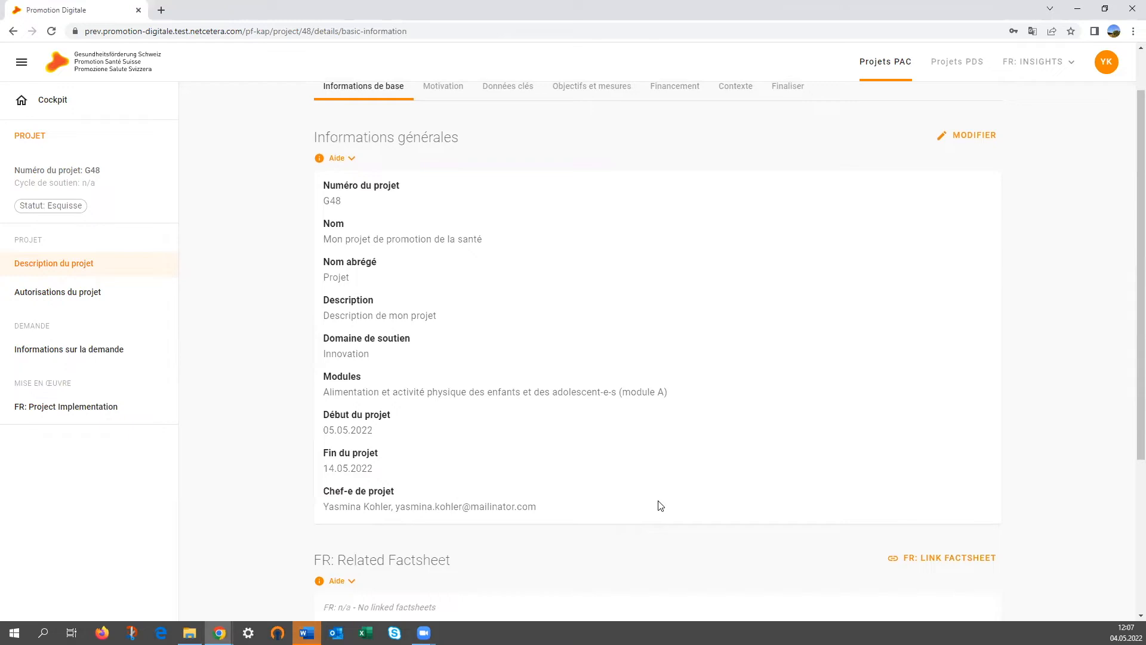
scroll(661, 506, down, 1)
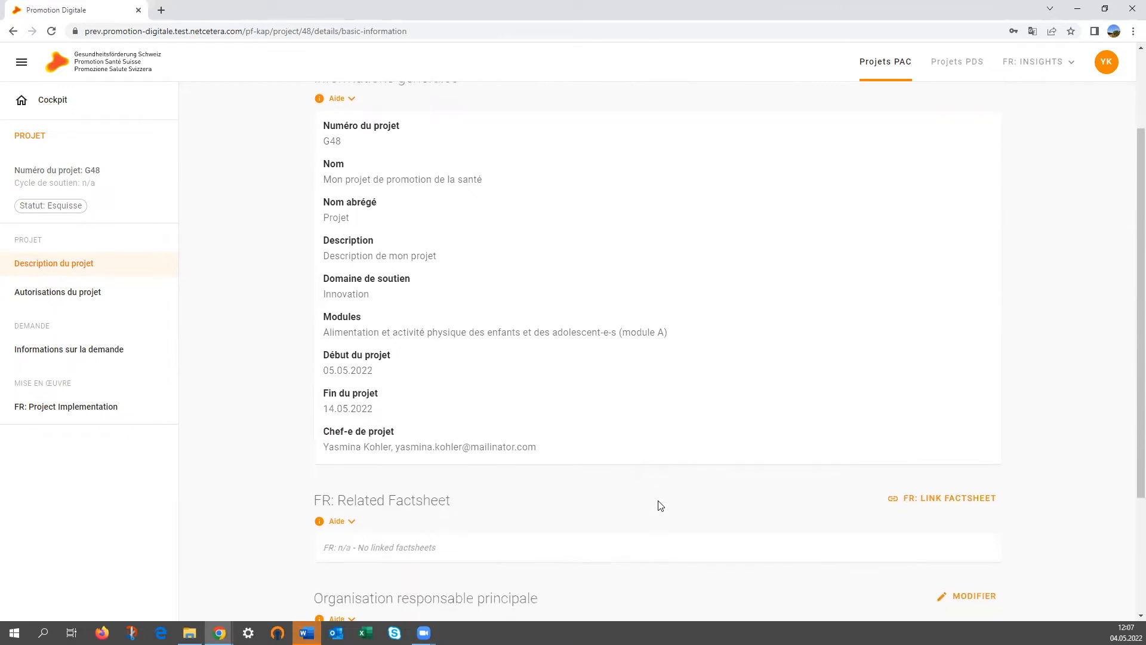
scroll(660, 506, down, 3)
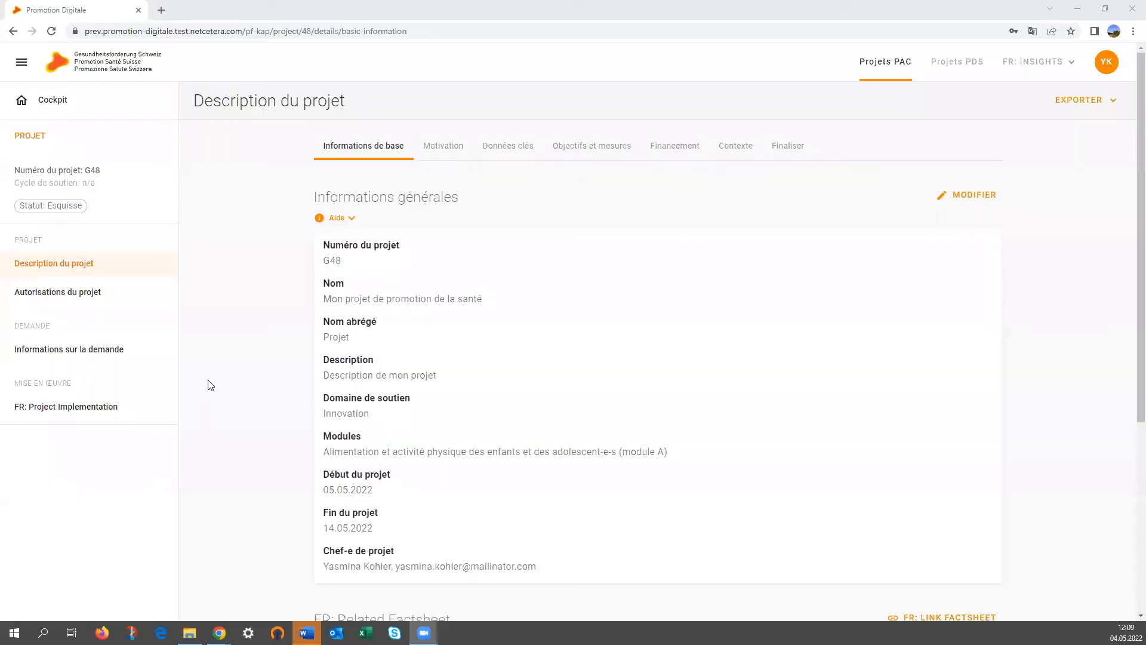
On the Motivation tab, read the Situation initiale guidance and start editing it
click(455, 148)
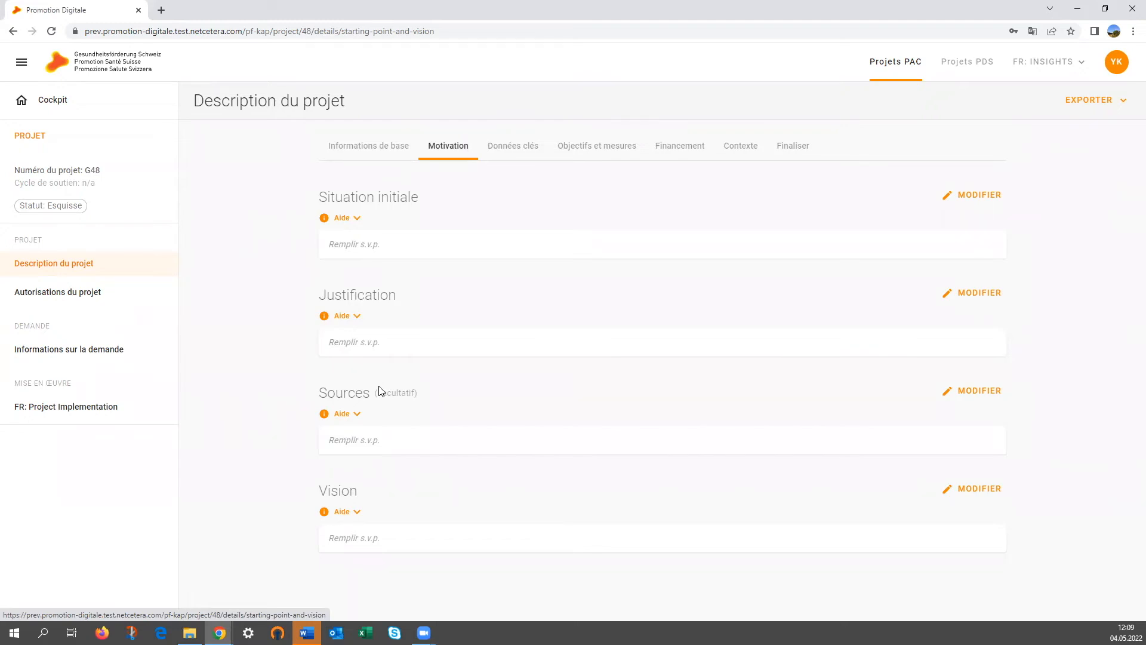
click(357, 219)
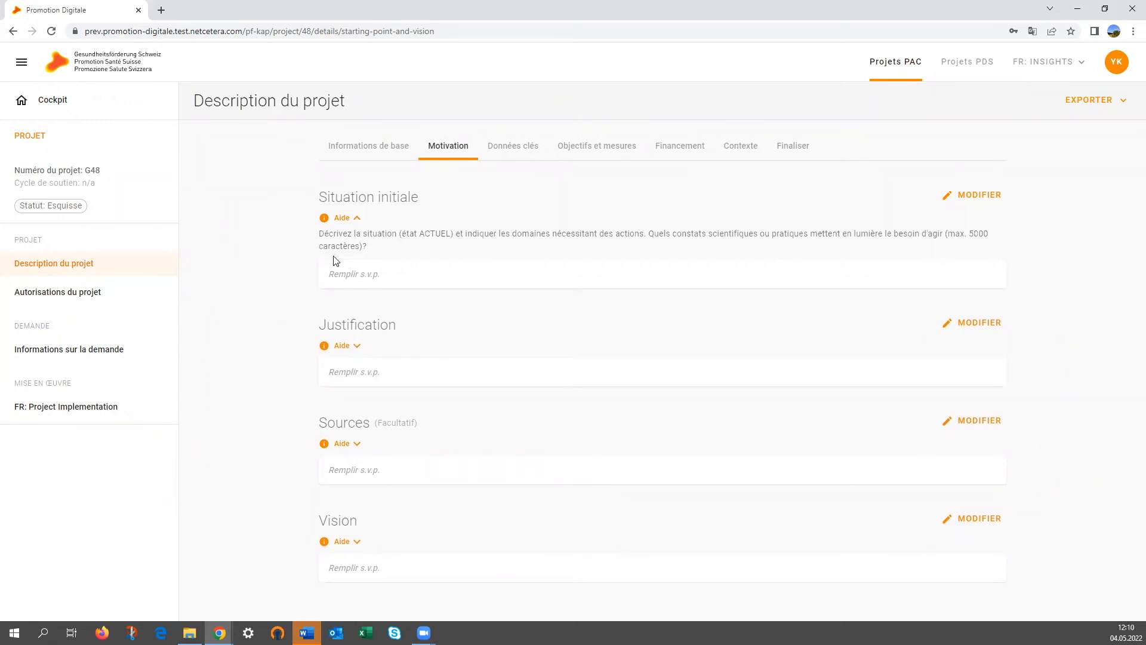
click(992, 203)
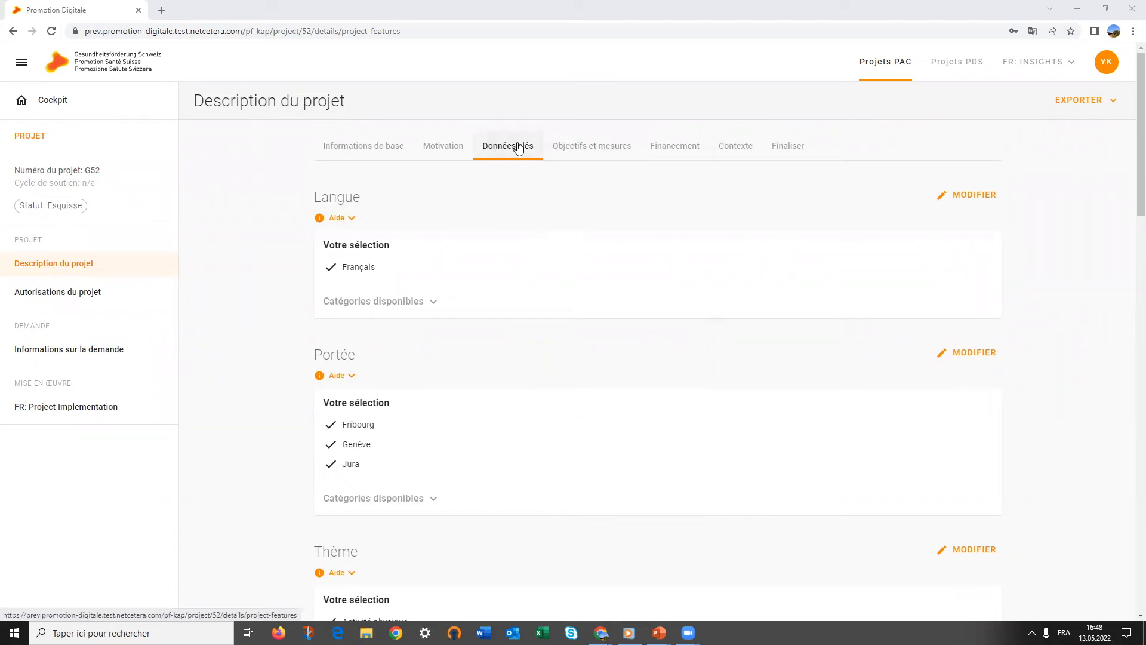
Expand the available national objective categories on Données clés and scroll to the Chiffres-clés table
scroll(519, 148, down, 2)
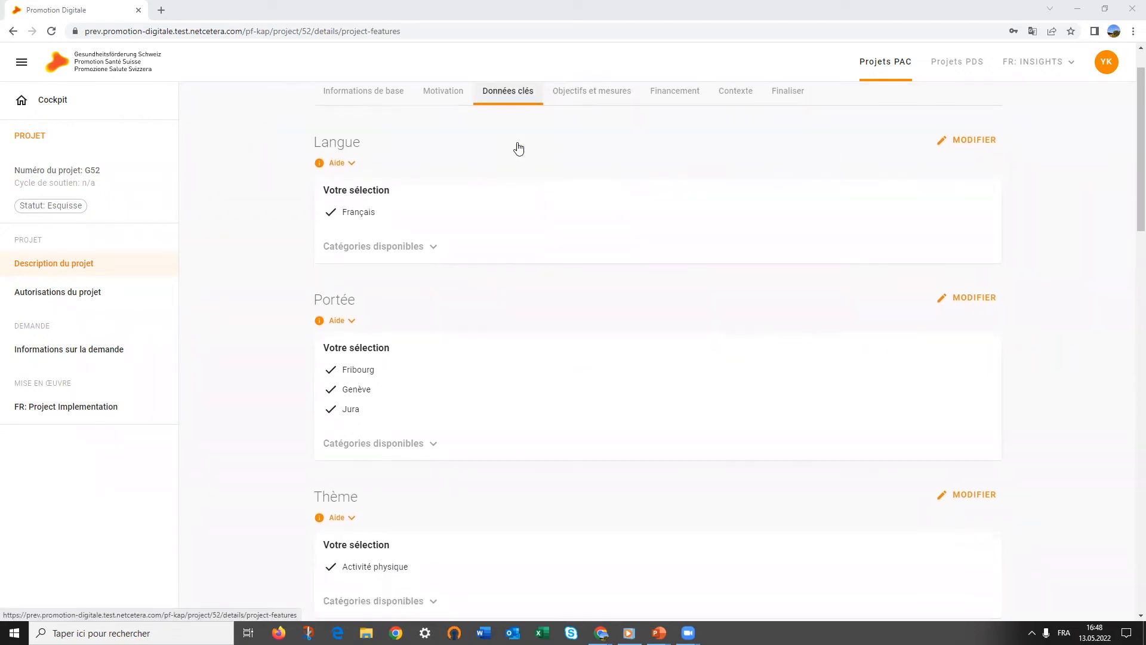
scroll(518, 148, down, 7)
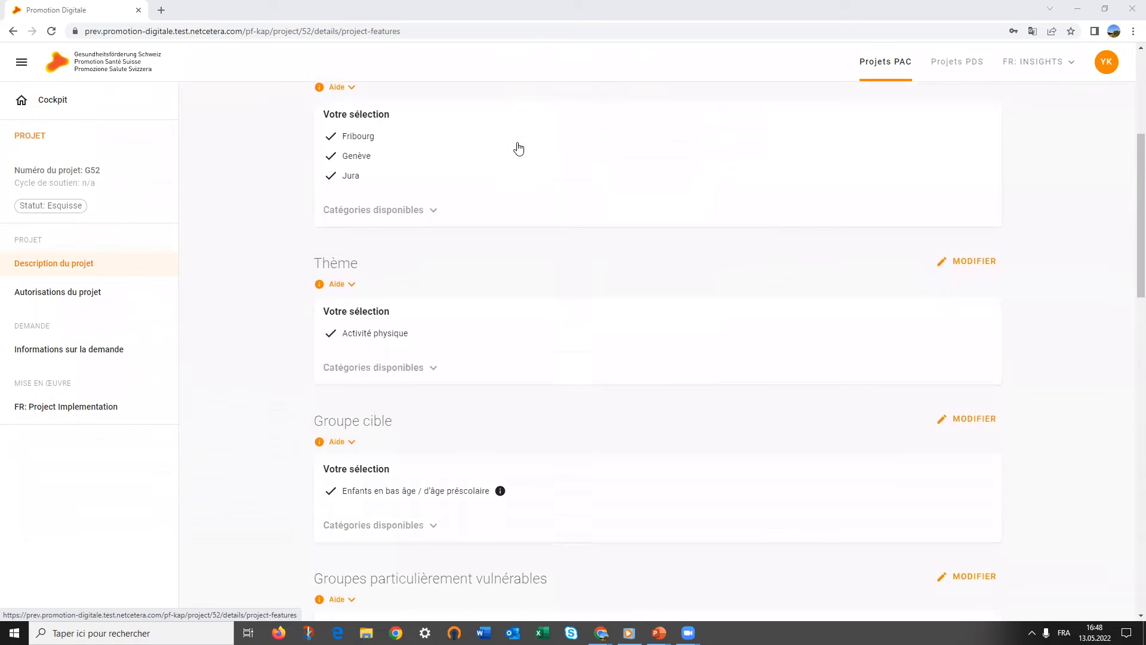
scroll(518, 148, down, 7)
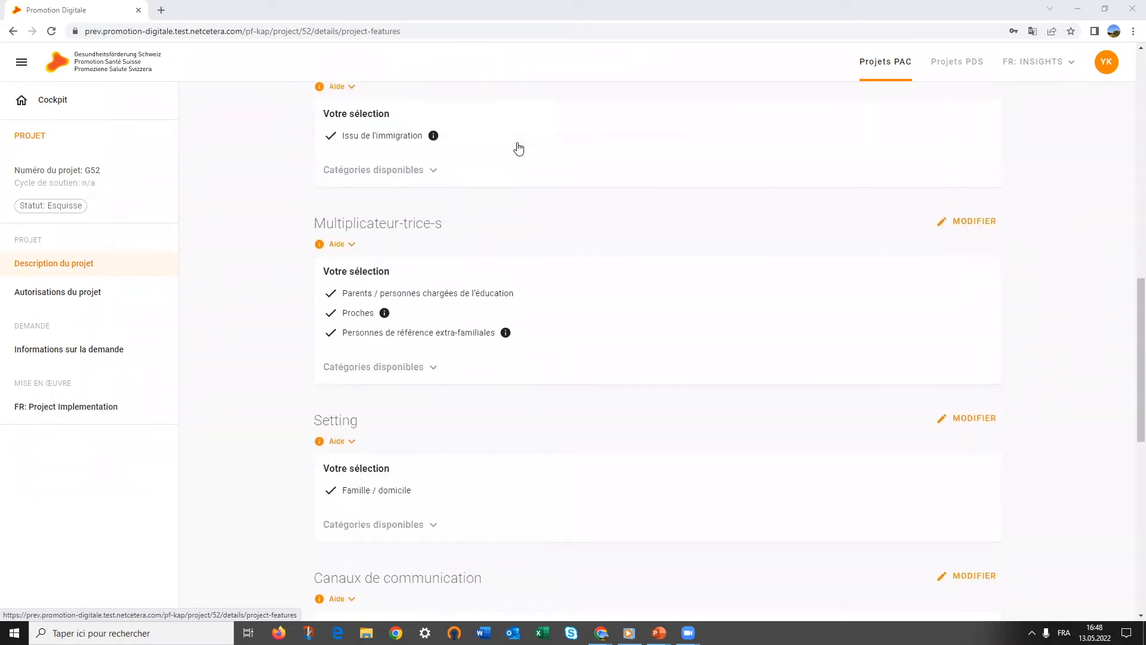
scroll(518, 148, down, 5)
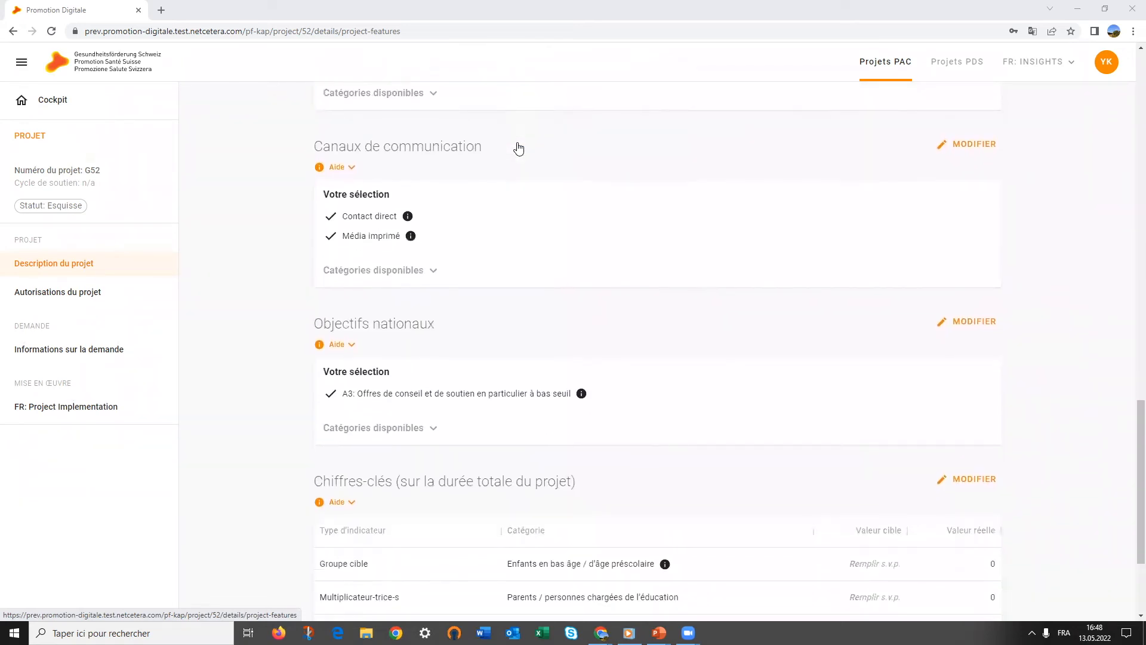
click(410, 435)
scroll(412, 439, down, 3)
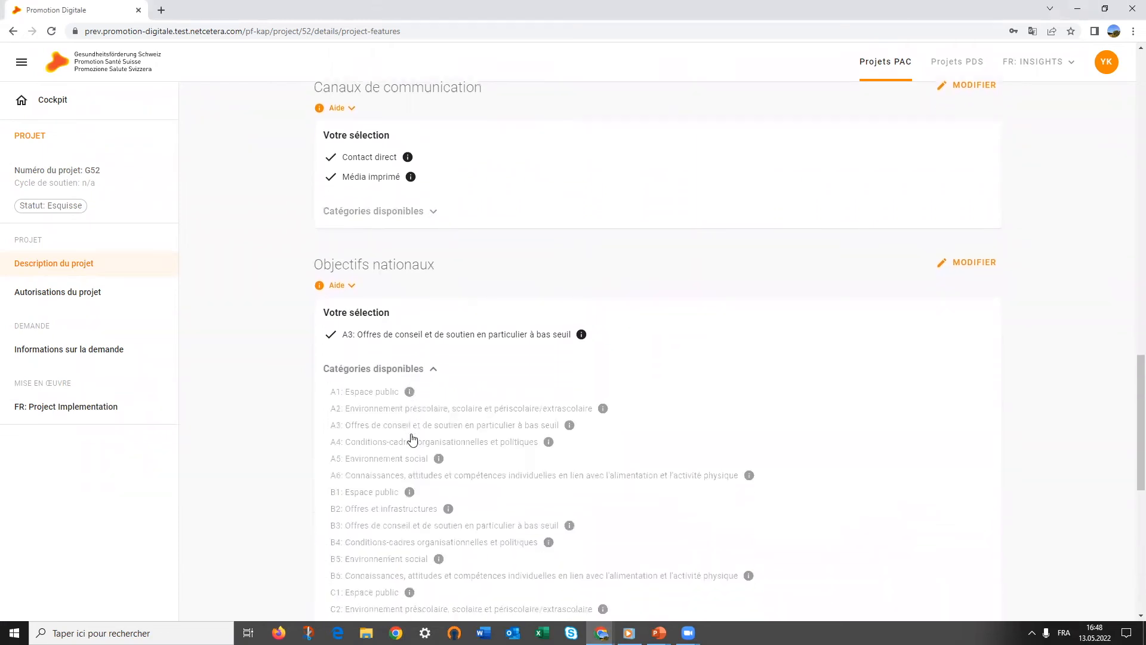
scroll(412, 434, down, 2)
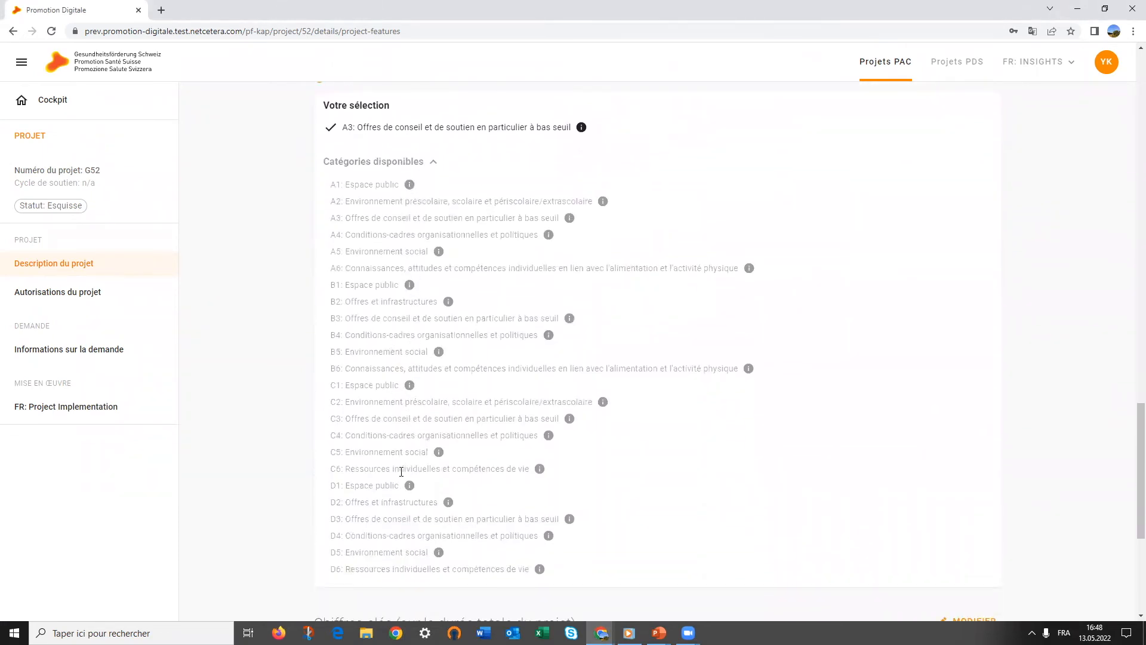
scroll(400, 478, down, 3)
scroll(400, 479, down, 2)
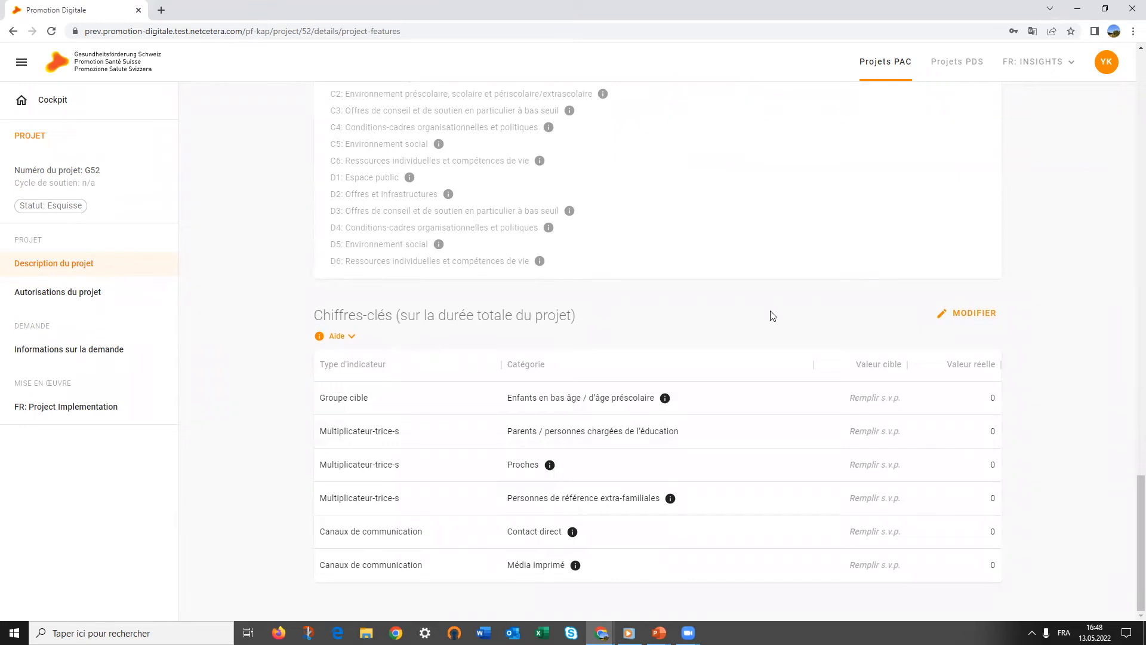
Edit the key figures, setting Groupe cible to 1'000 and the parents' target to 150
click(962, 315)
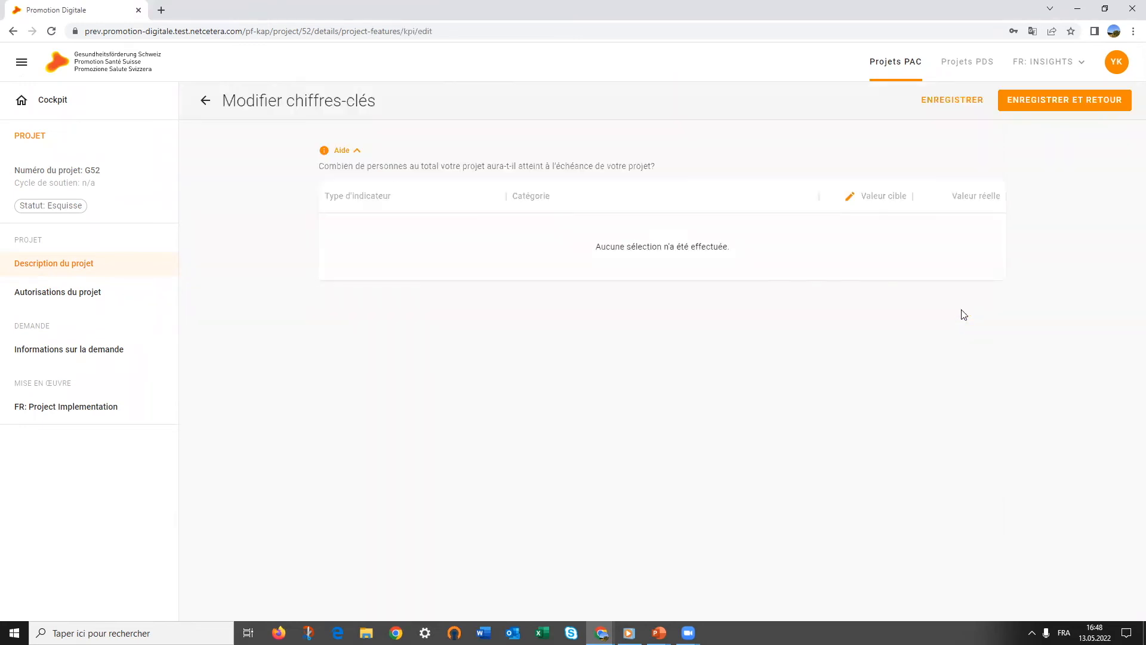
click(861, 234)
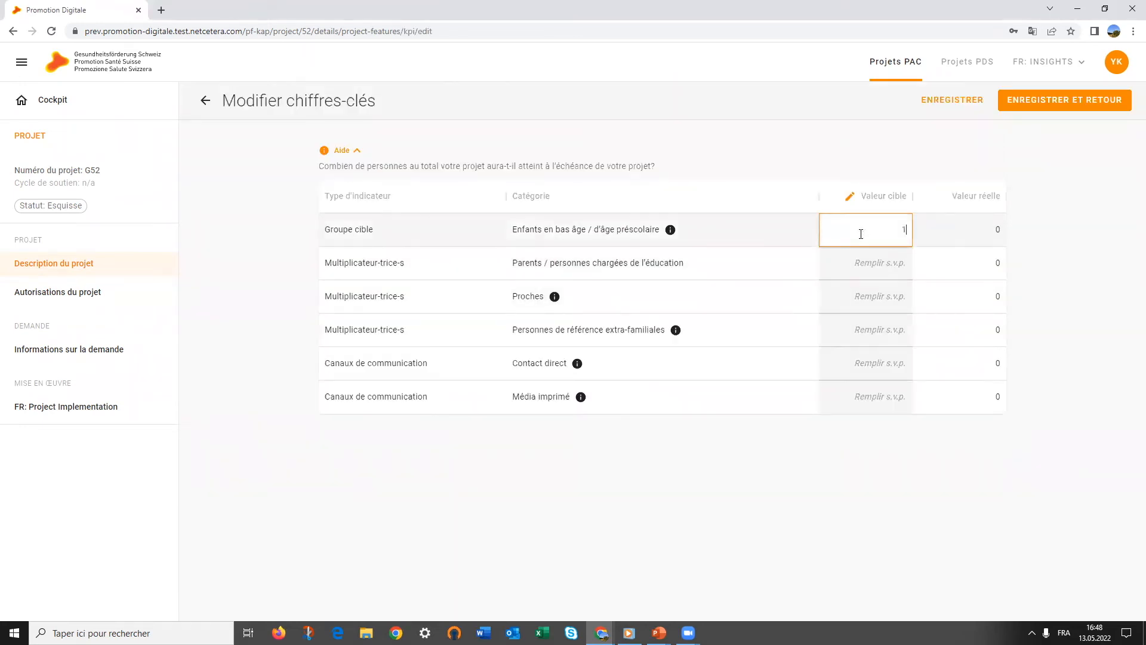
click(865, 277)
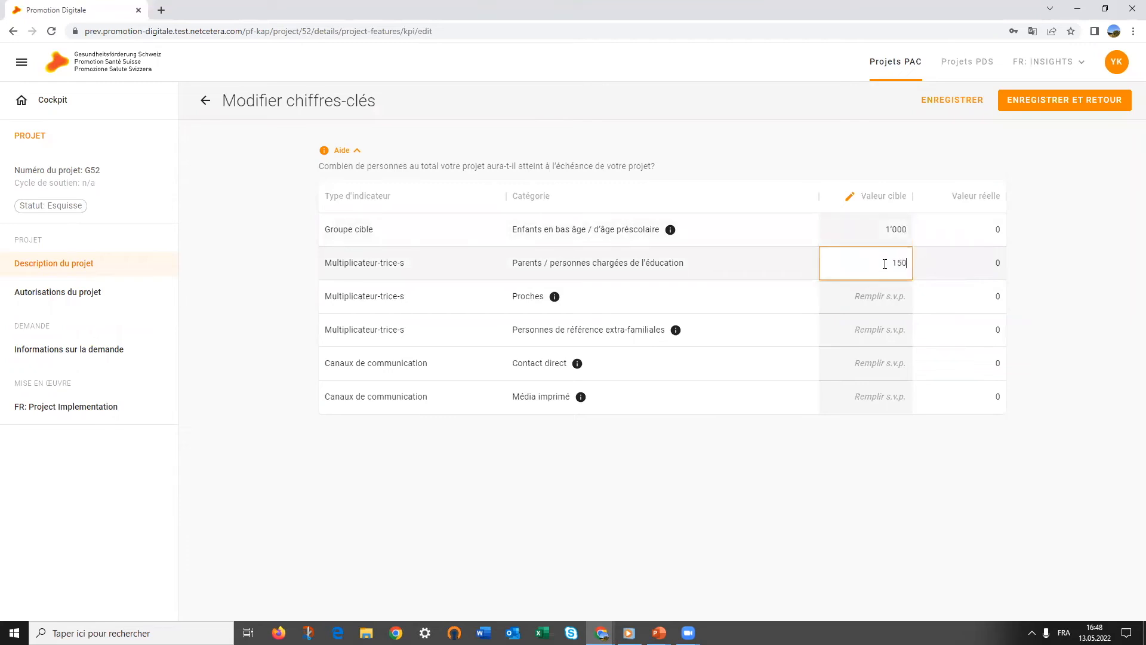
drag(885, 277, 887, 308)
click(889, 296)
Set Proches 50, extra-familial persons 100, Contact direct 50, Média imprimé 100, and save
click(892, 294)
text(50)
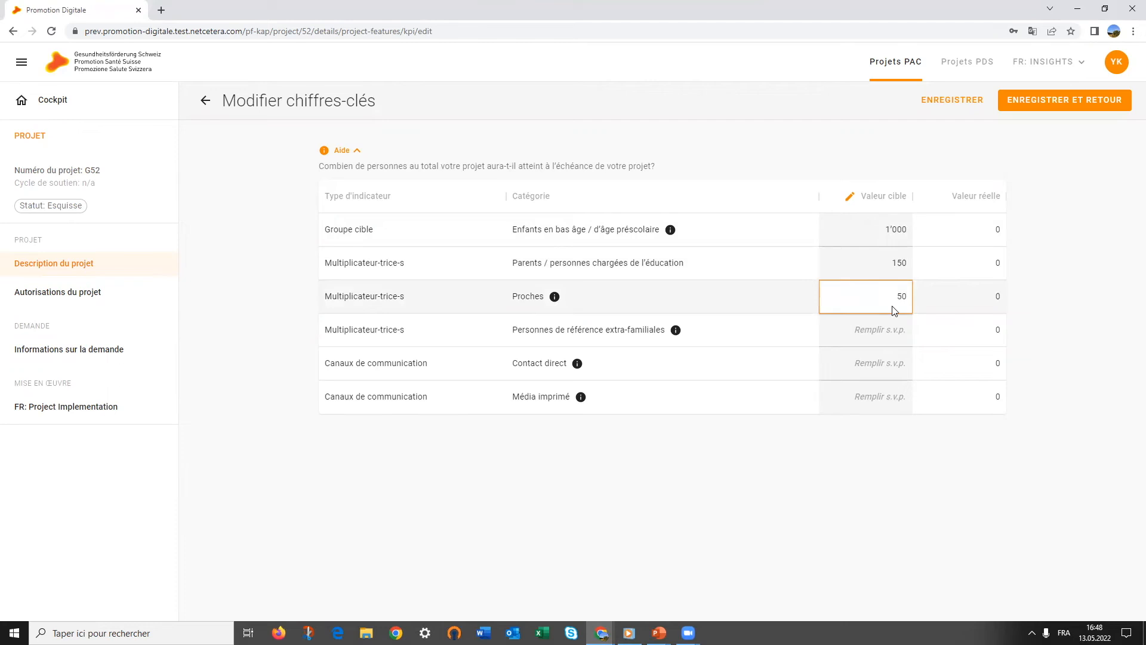
click(893, 329)
text(100)
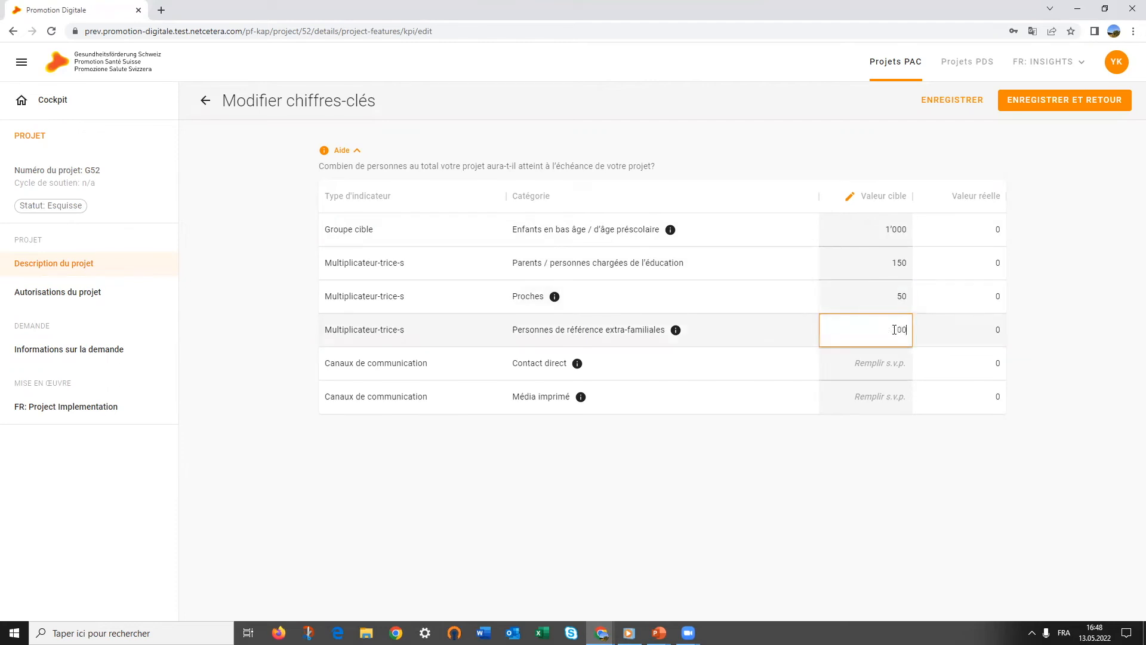
click(894, 368)
text(50)
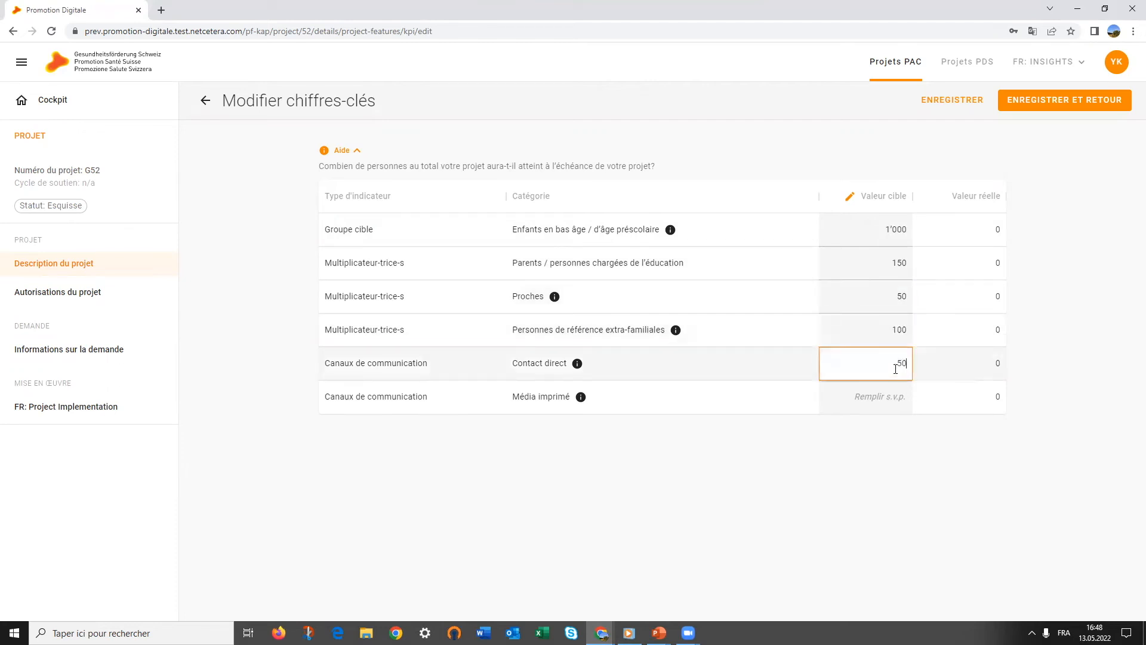
click(897, 405)
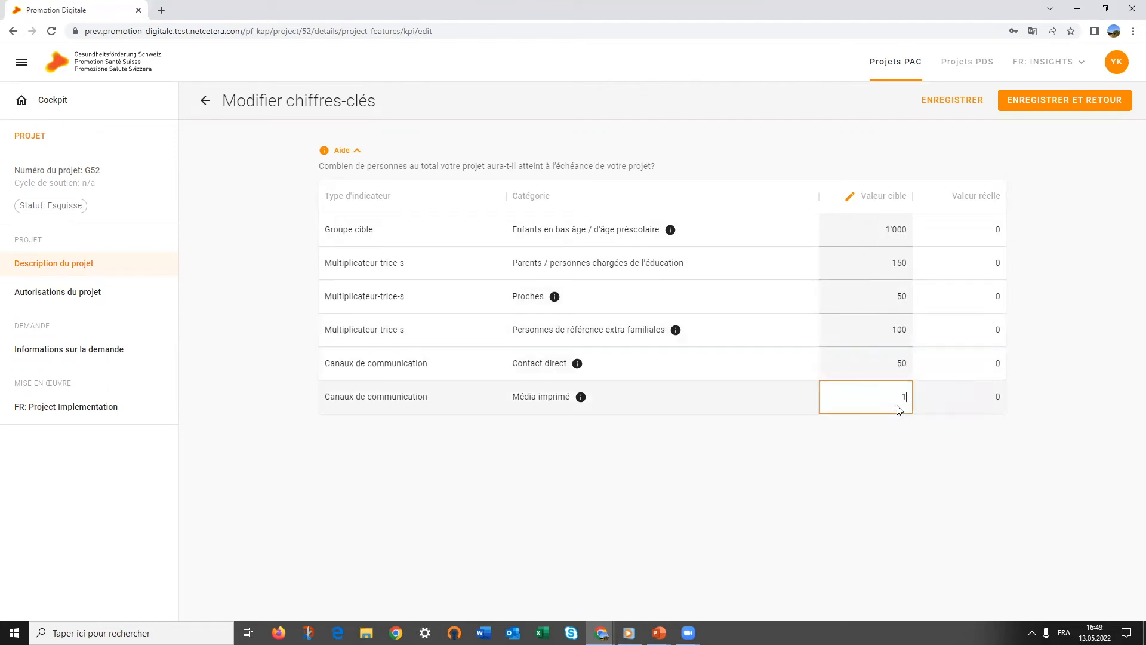
text(100)
click(902, 487)
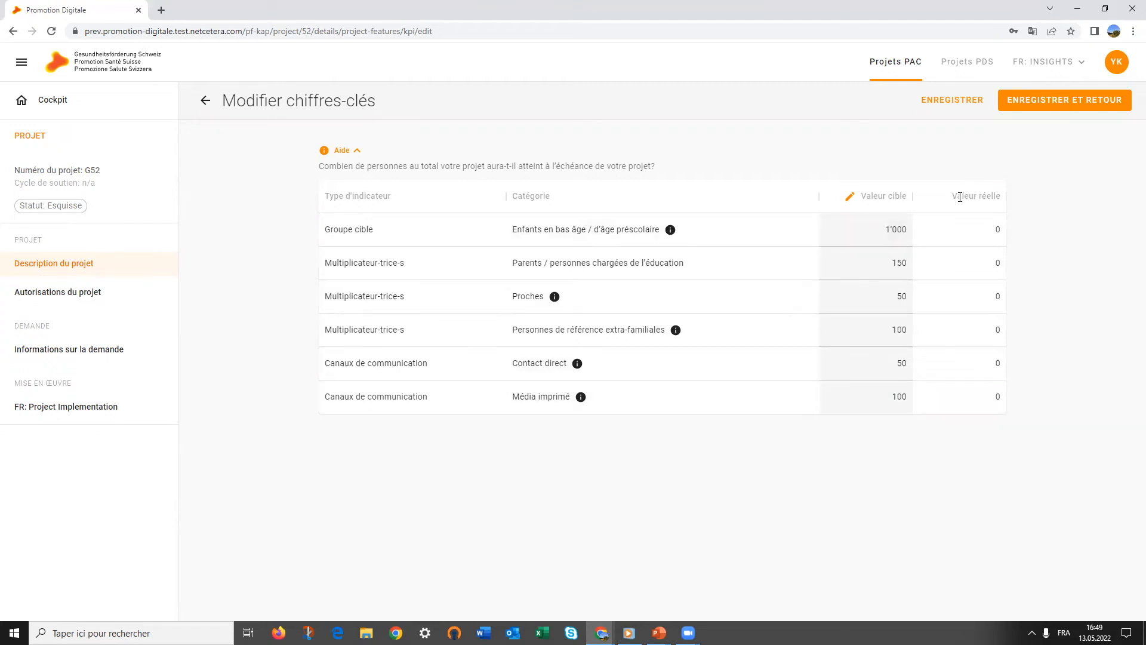
drag(954, 199, 1011, 204)
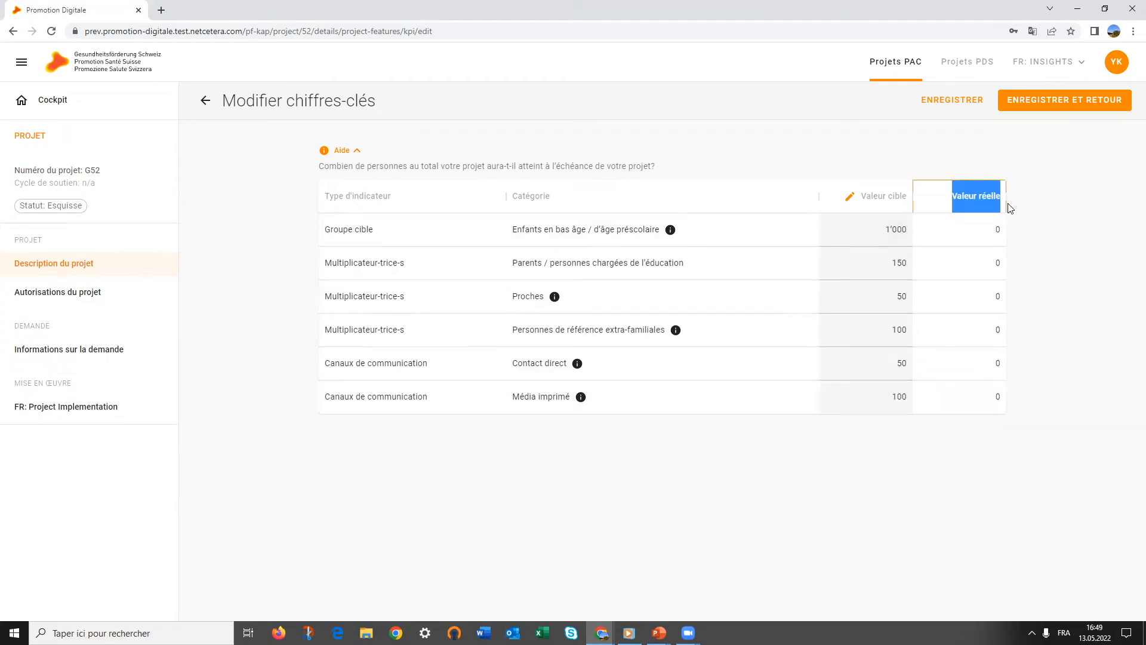
click(1030, 105)
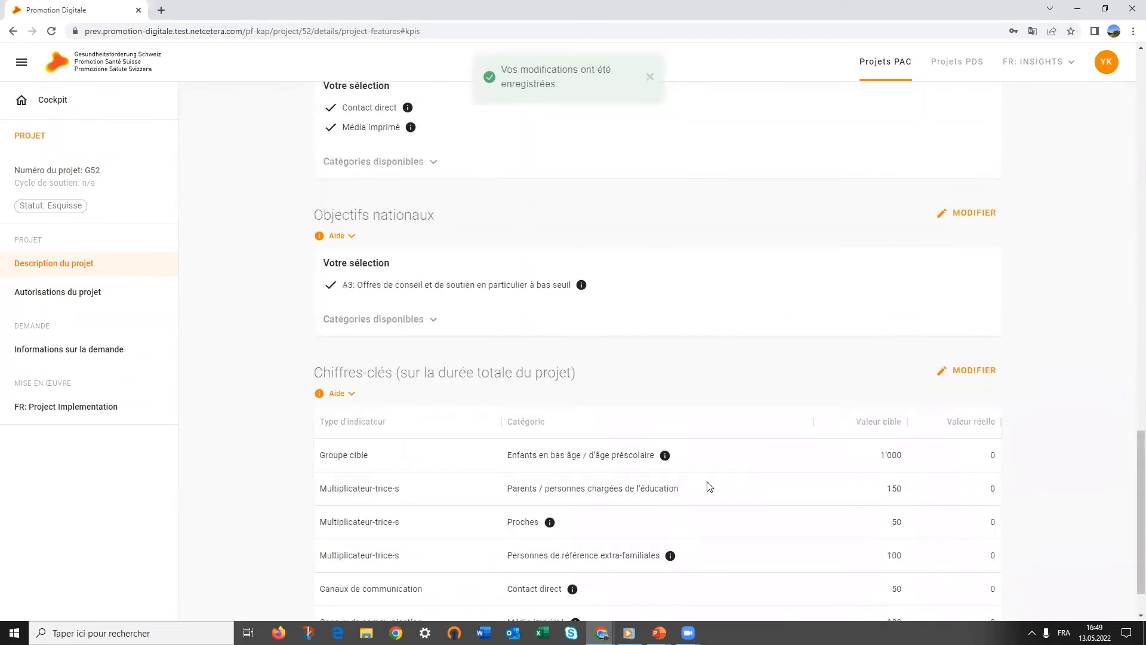
scroll(706, 482, up, 20)
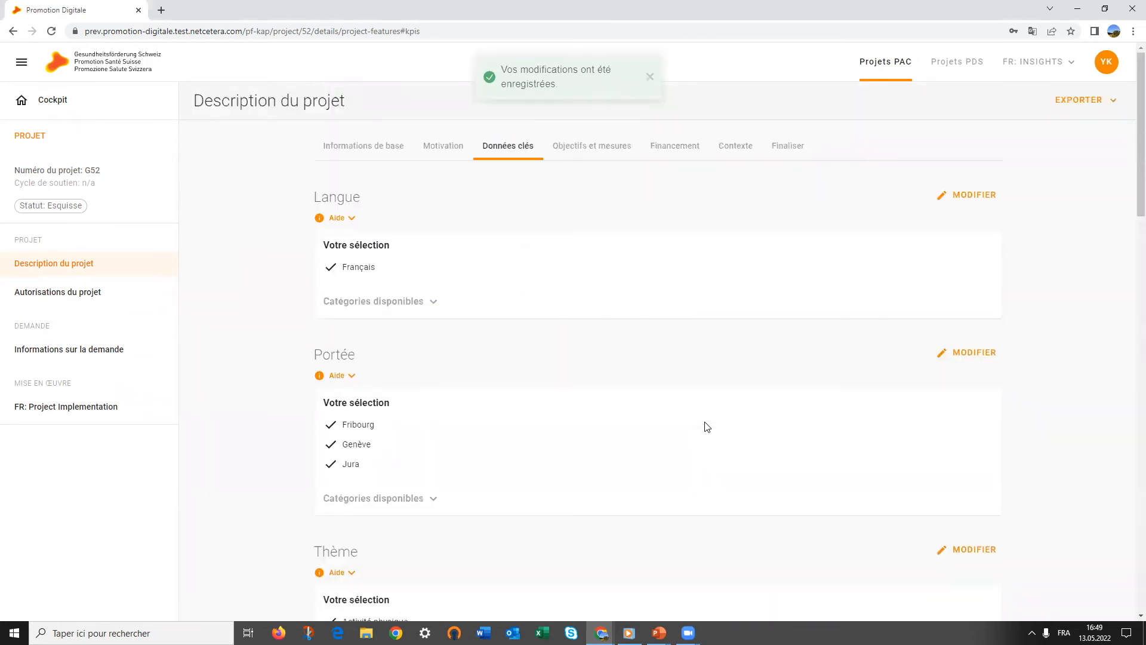
On the Objectifs et mesures tab, add and save objective 'Objectif 2' described as 'Mon objectif'
click(592, 153)
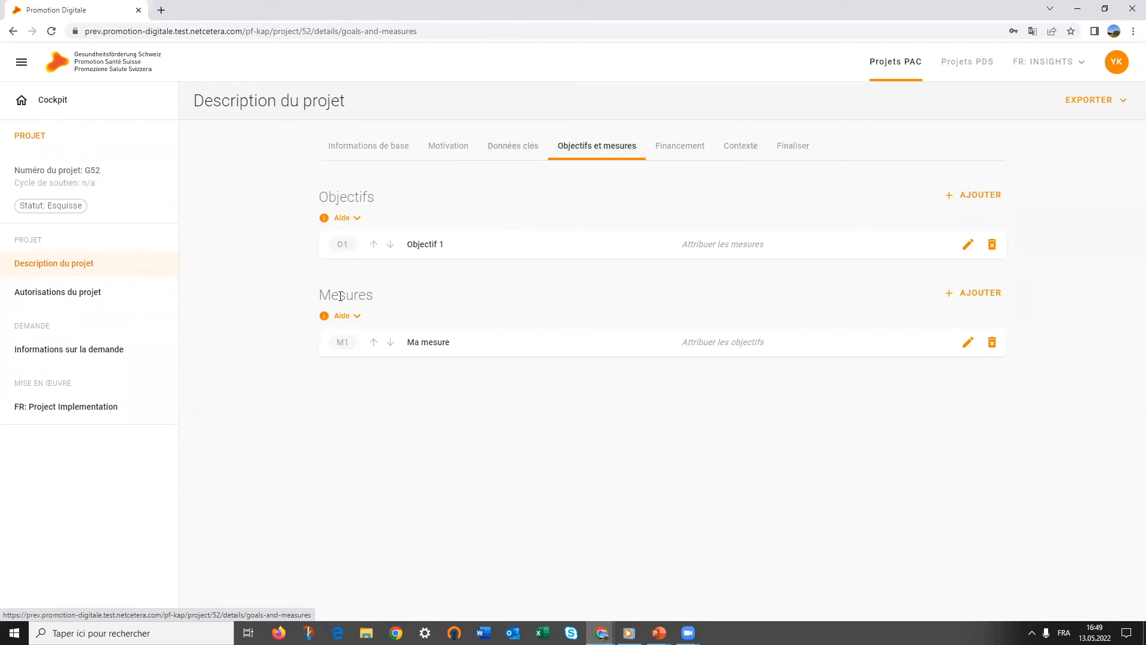
click(962, 195)
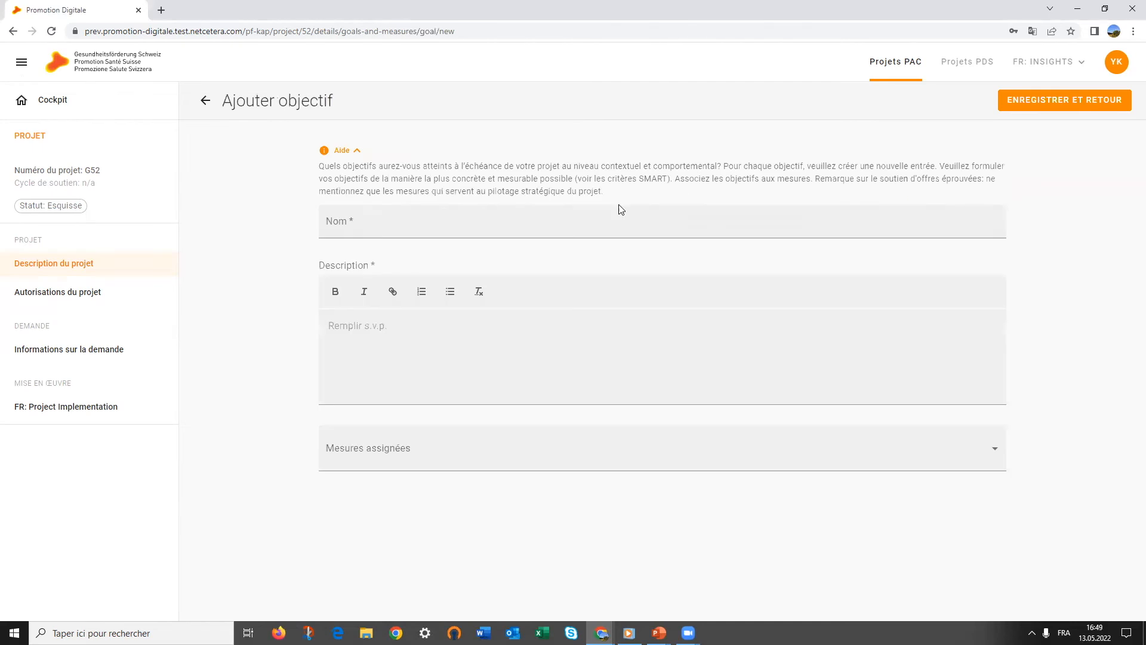
click(601, 216)
text(Ob)
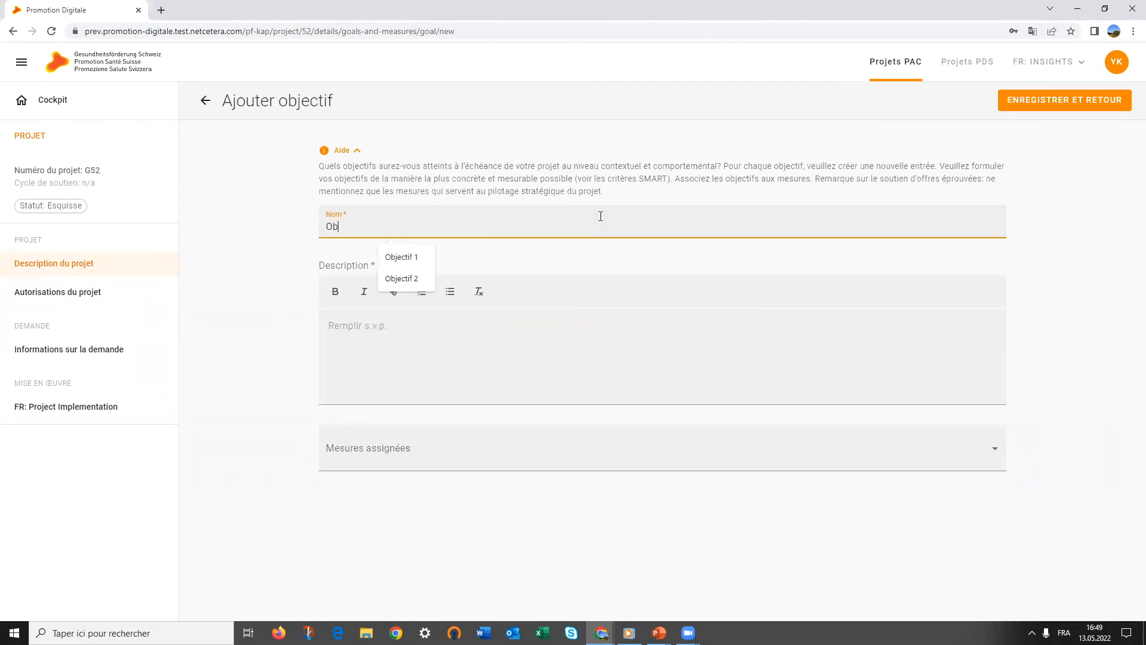
text(jectif 2)
click(584, 366)
text(Mon objectif)
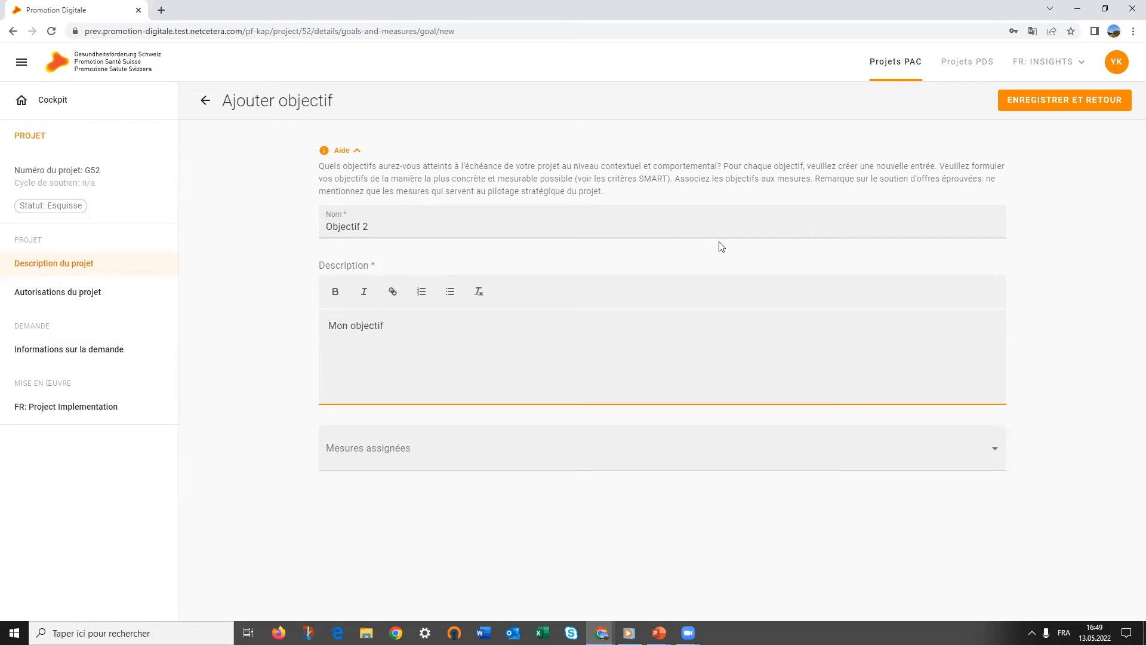
click(1015, 108)
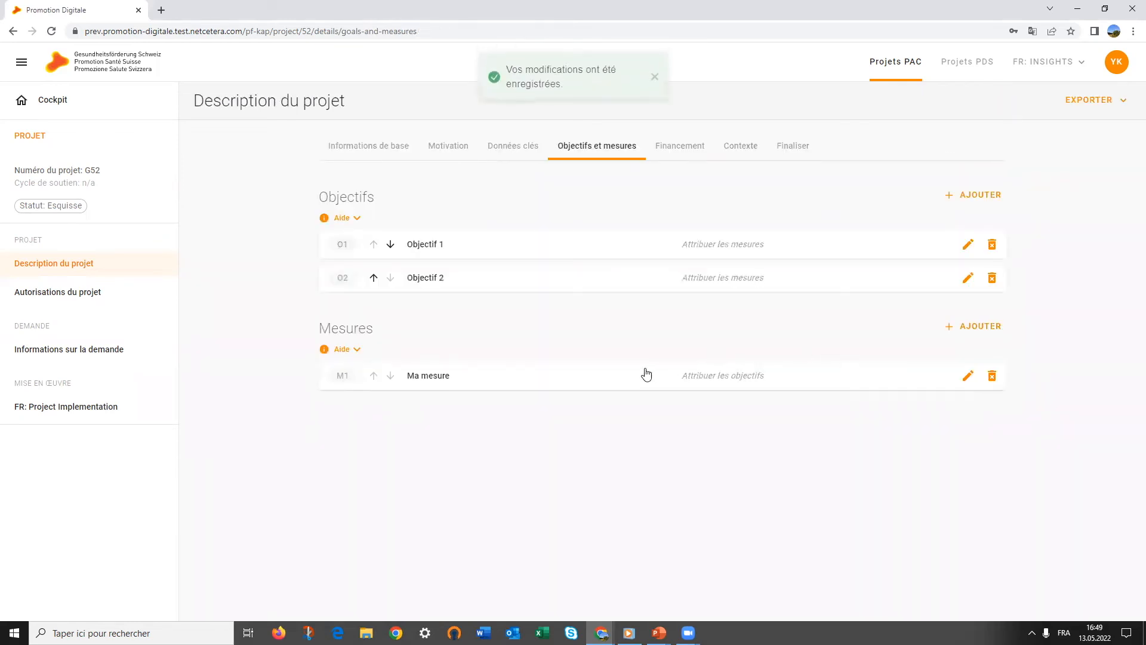
Create and save measure 'Ma mesure 2' with the description 'Description'
click(991, 325)
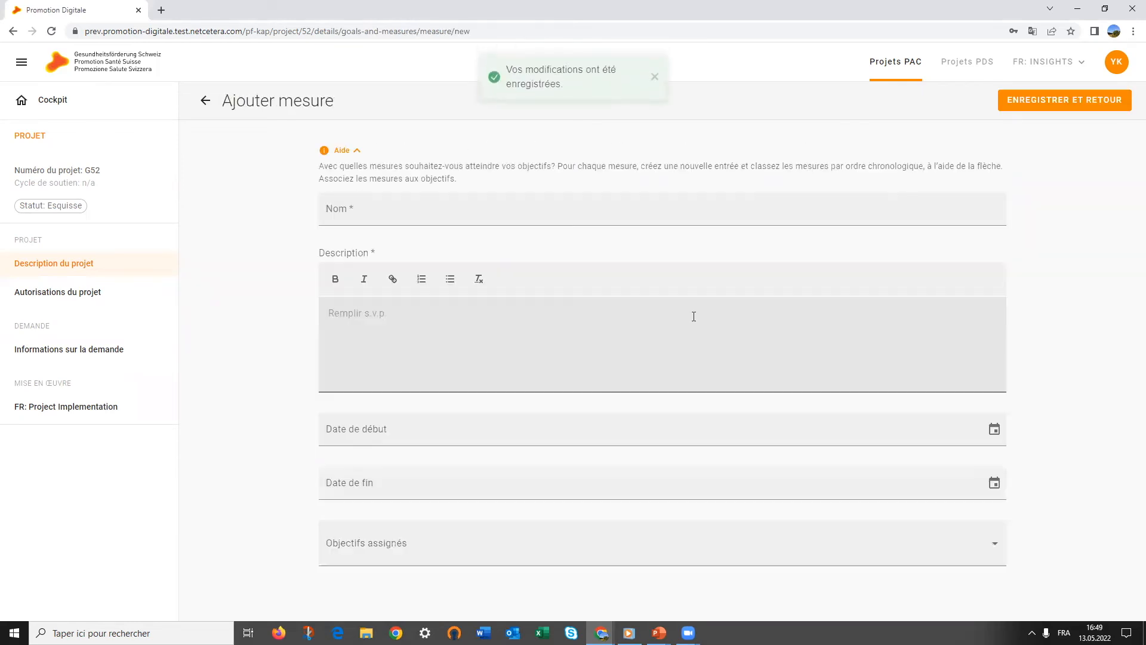
click(470, 217)
text(Ma mesure 2)
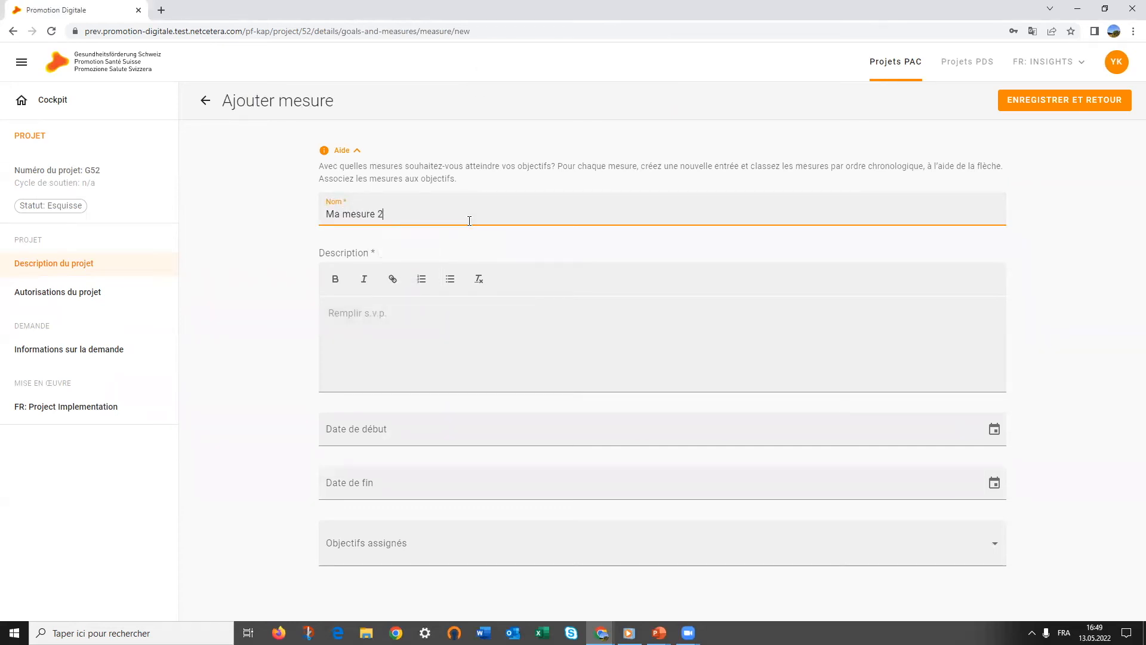
click(361, 324)
text(Description)
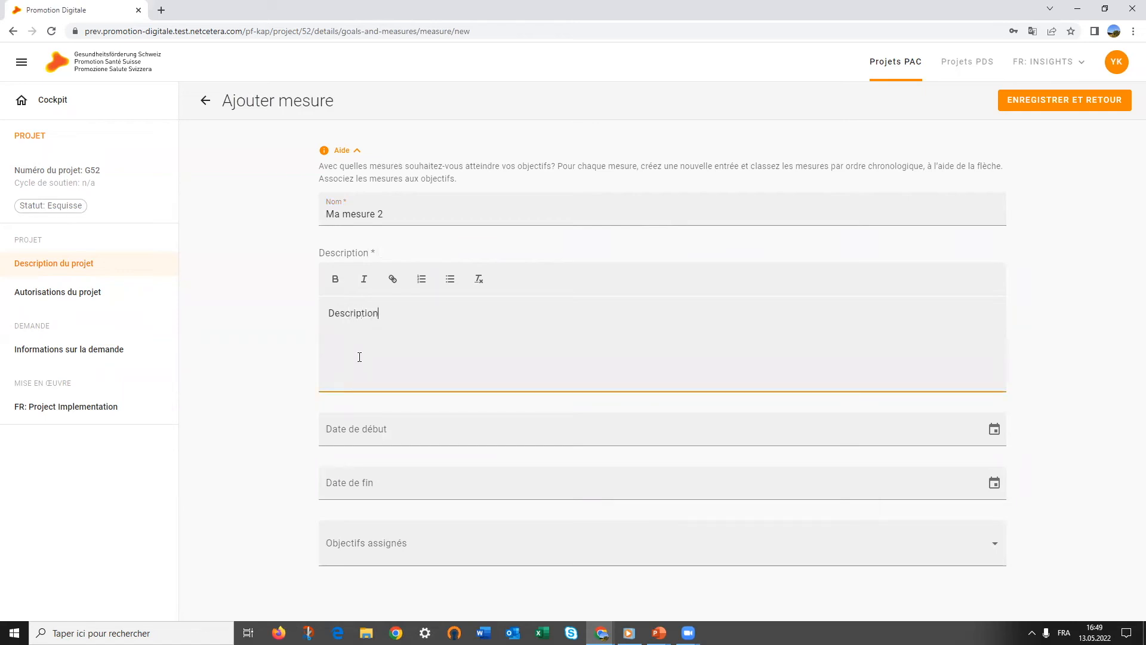
click(1027, 97)
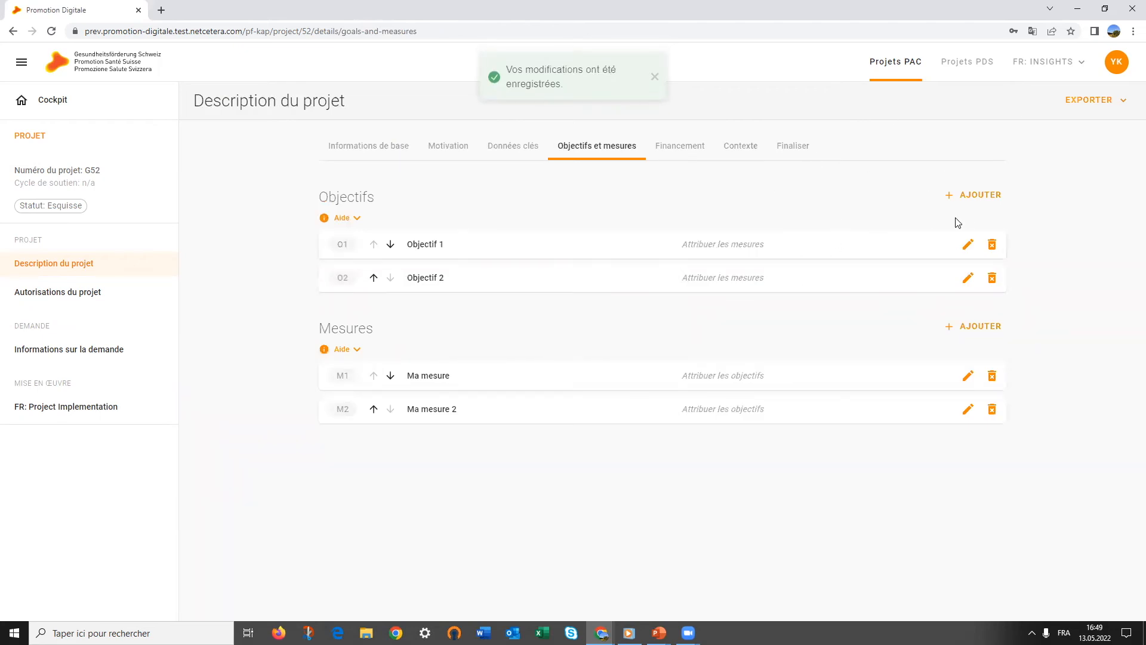
Assign both Ma mesure and Ma mesure 2 to Objectif 1 and save it
click(755, 250)
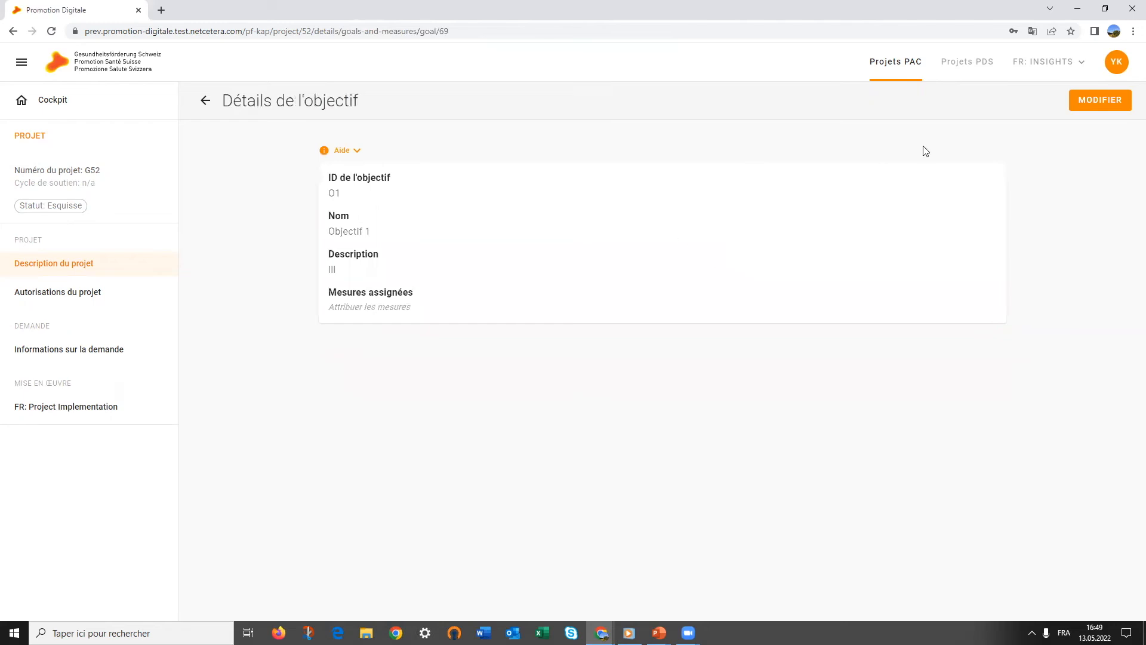
click(1095, 102)
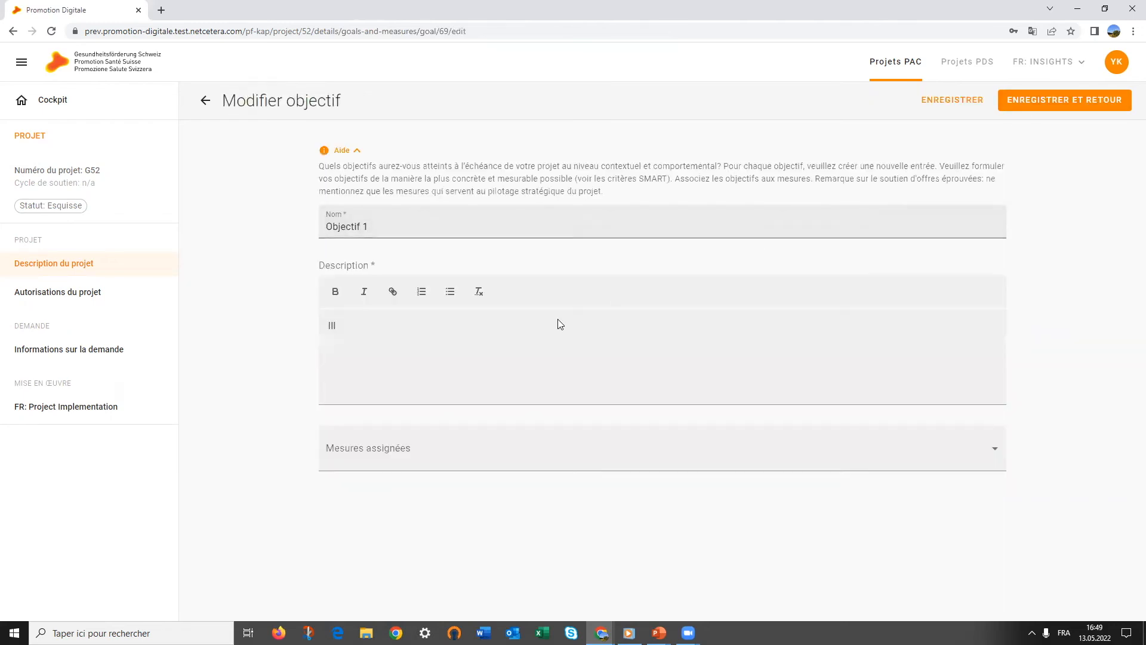
click(500, 455)
click(457, 490)
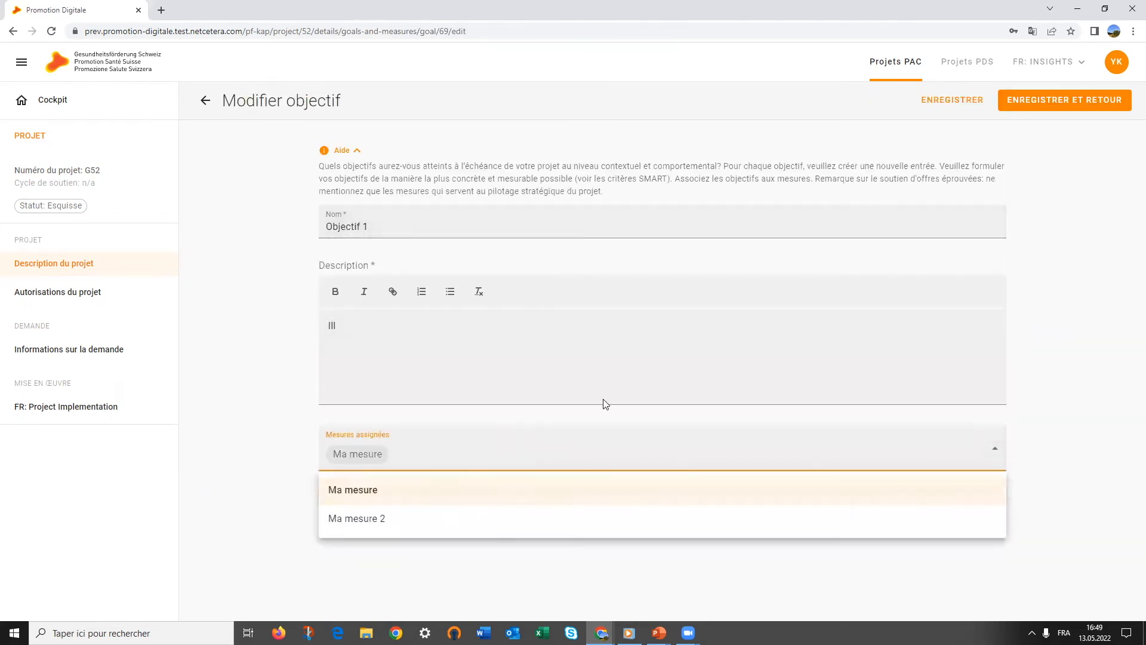
click(605, 441)
click(493, 460)
click(466, 519)
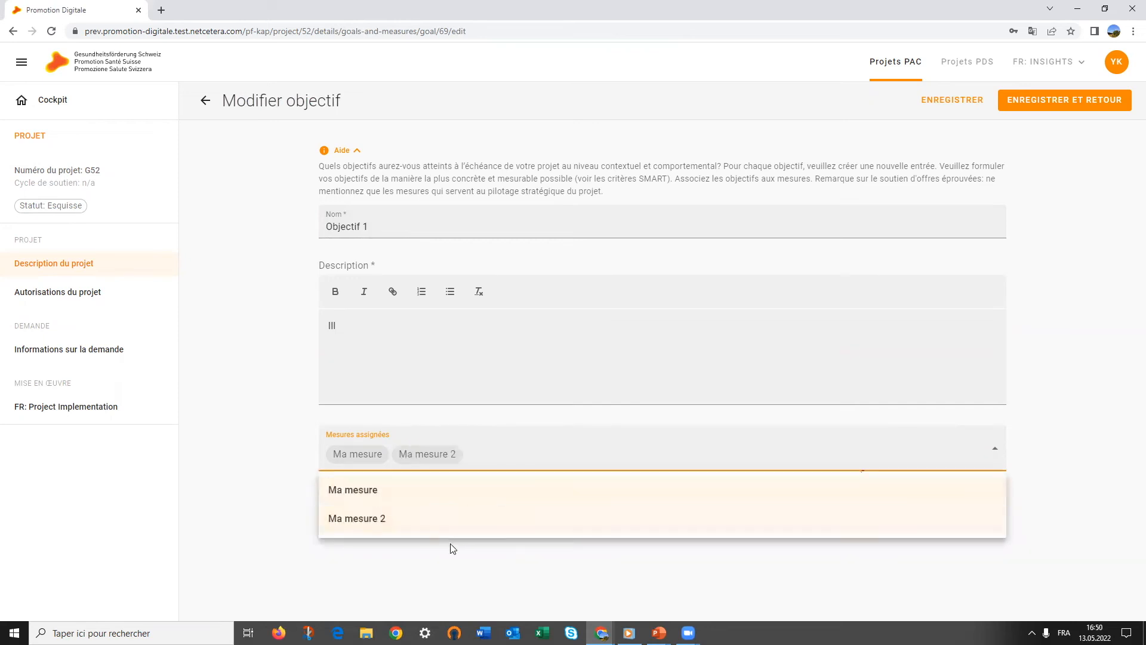
click(460, 568)
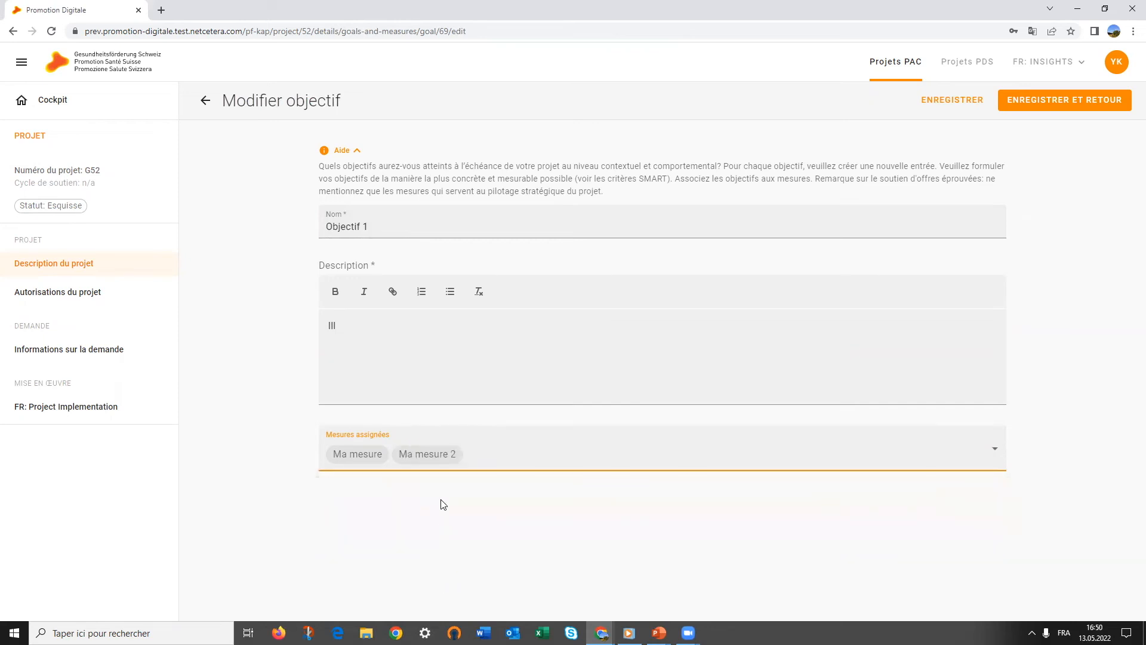
click(444, 459)
click(429, 523)
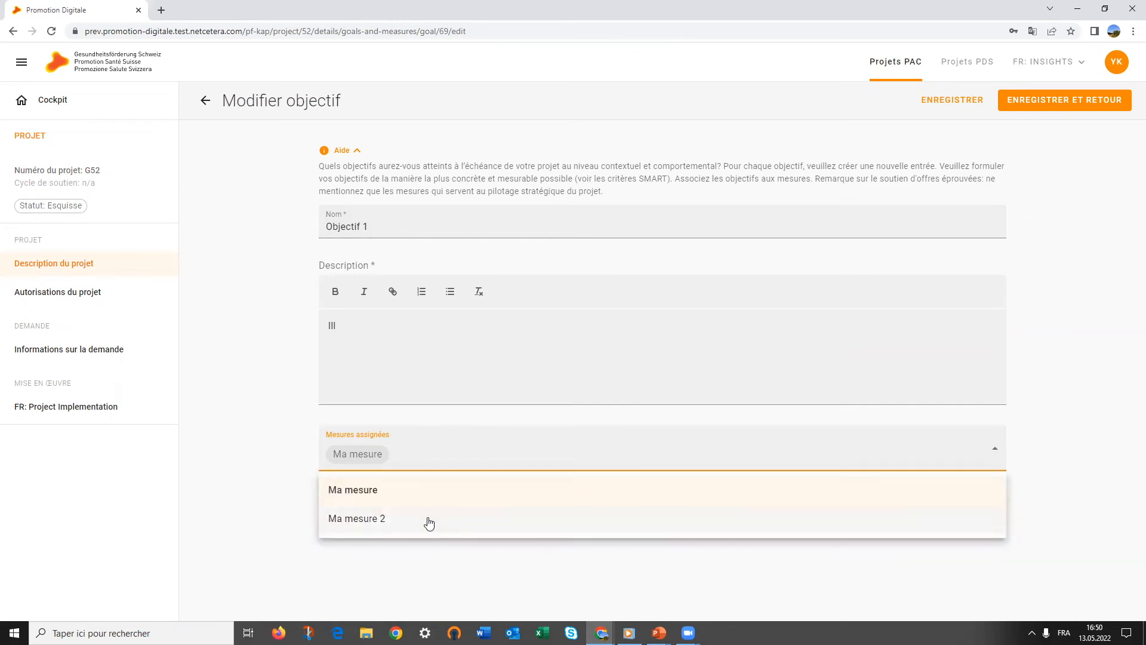
click(440, 515)
click(441, 515)
click(439, 517)
click(1042, 164)
click(1090, 101)
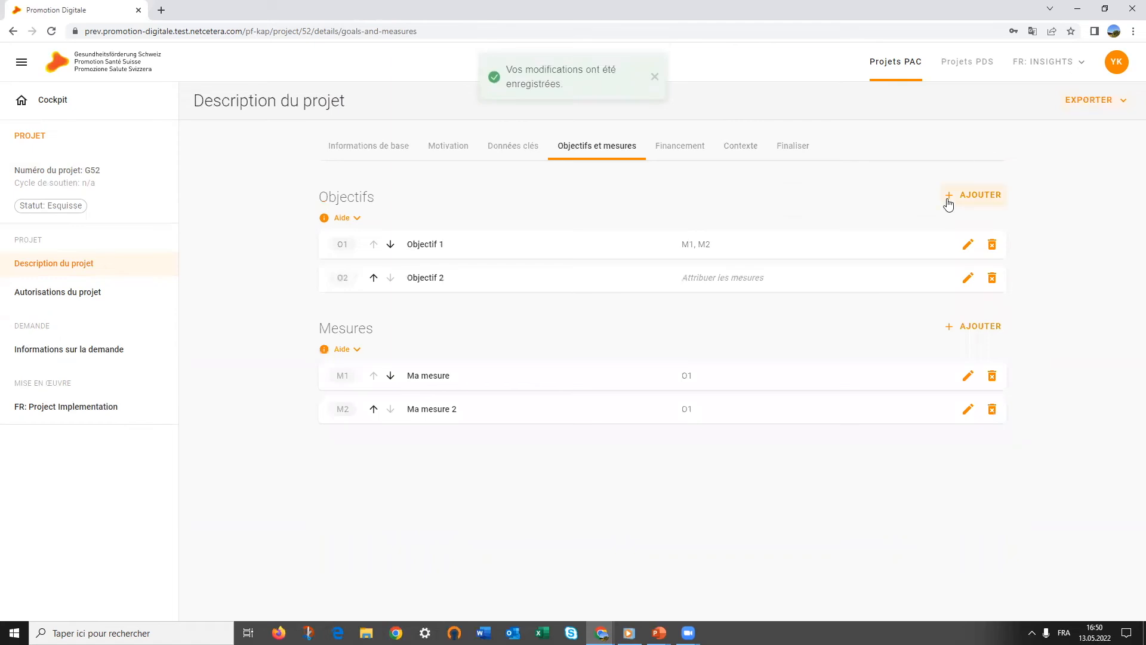
Assign Ma mesure to Objectif 2 and save it
click(797, 279)
click(1087, 100)
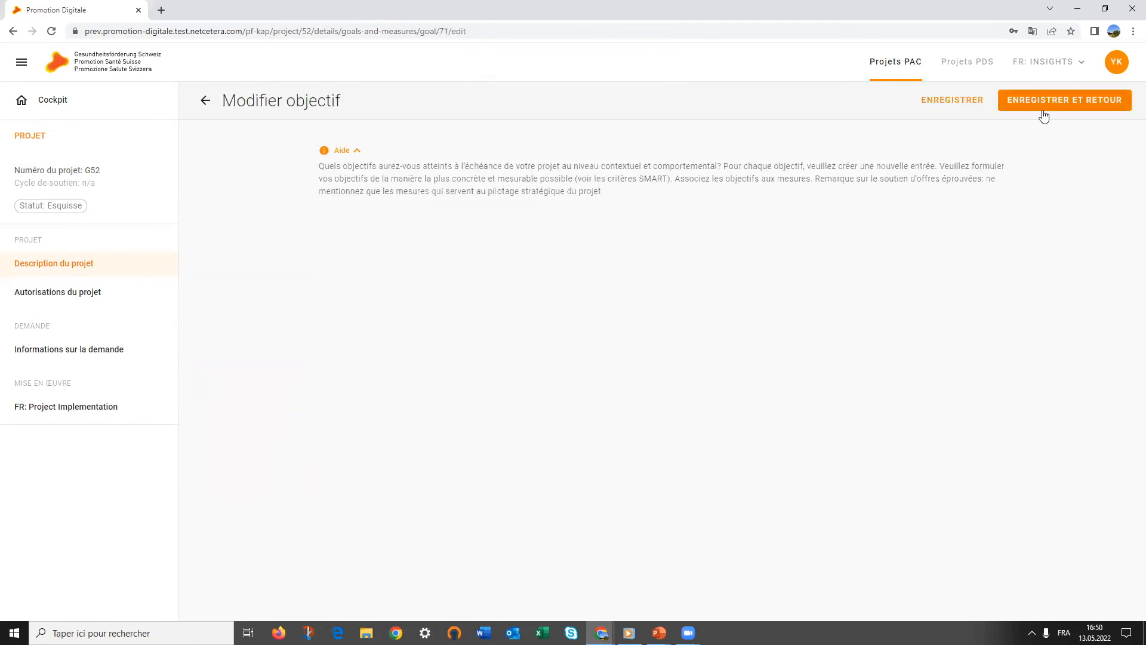
click(560, 452)
click(460, 502)
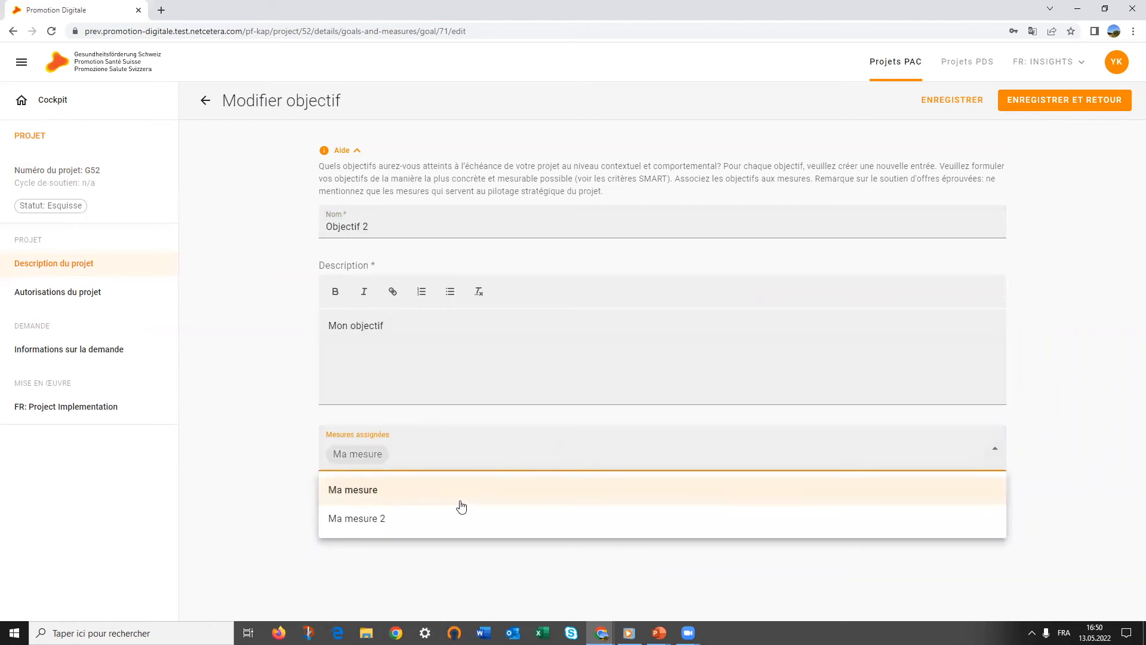
click(1017, 107)
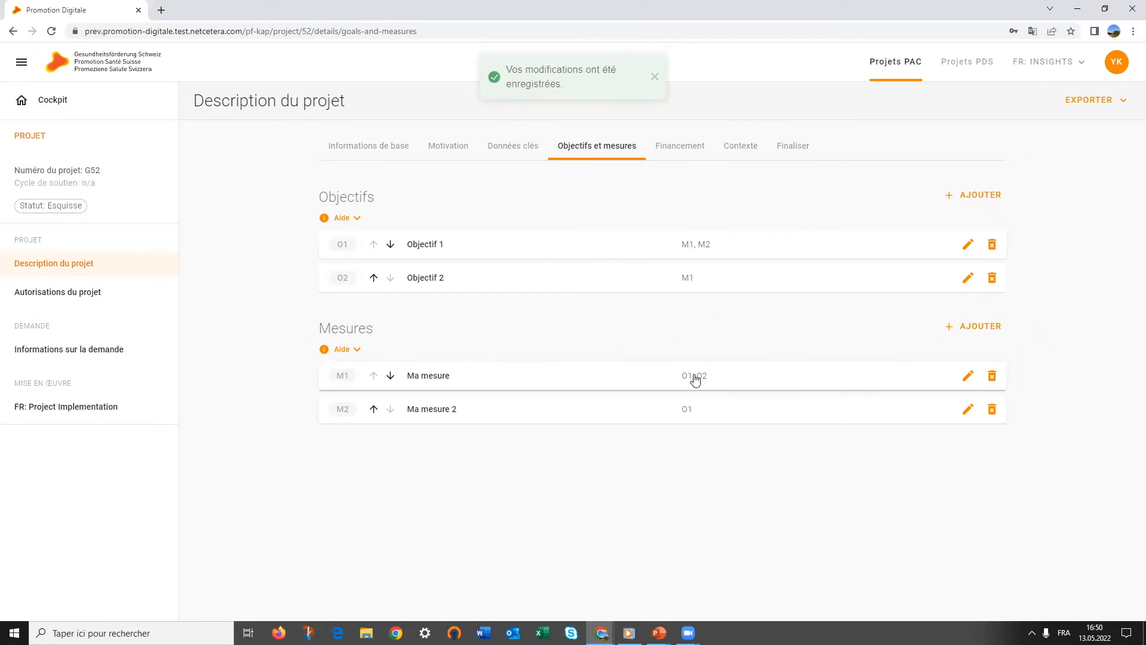
click(679, 154)
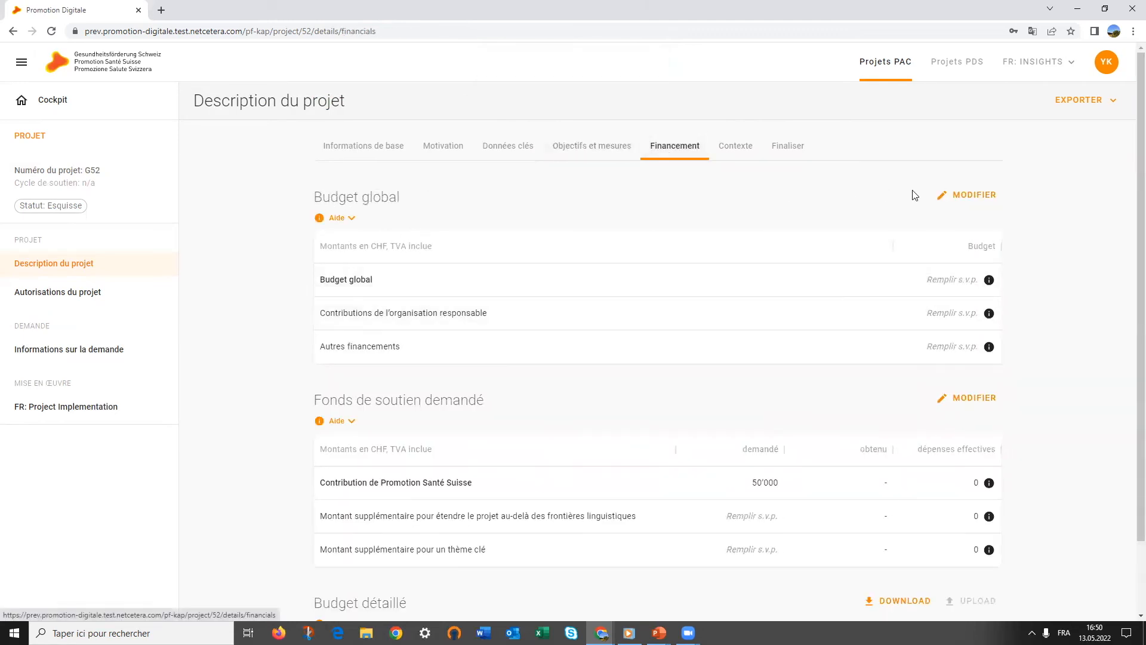
Save the global budget as 300'000, with 100'000 from the organisation and 200'000 other financing
click(983, 195)
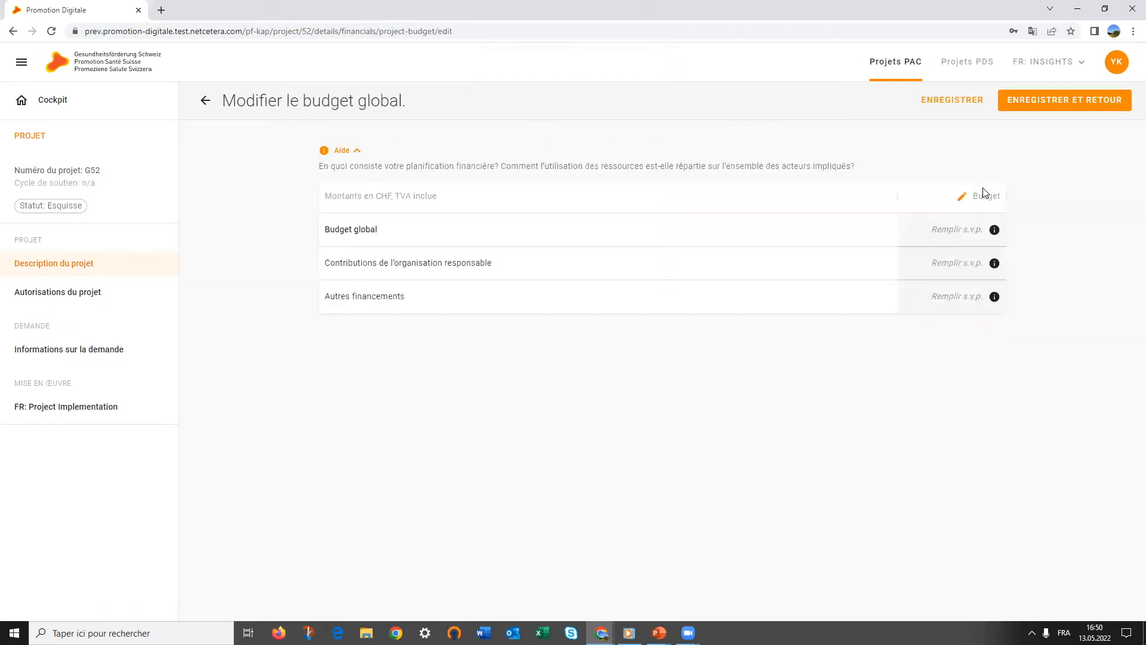
click(979, 230)
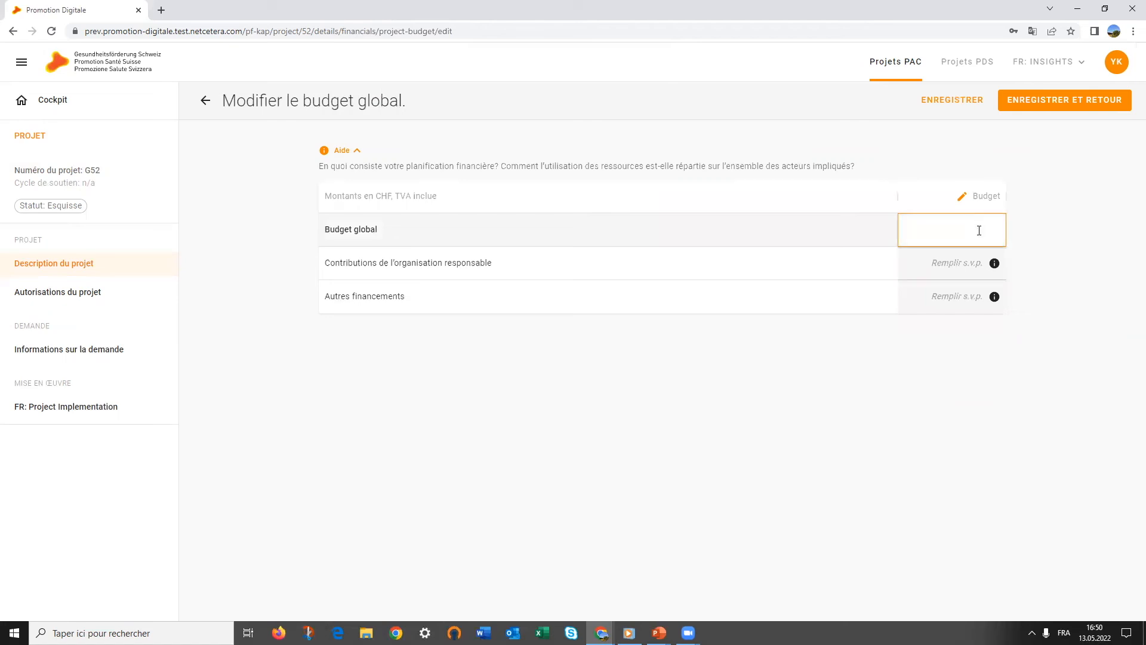
click(975, 262)
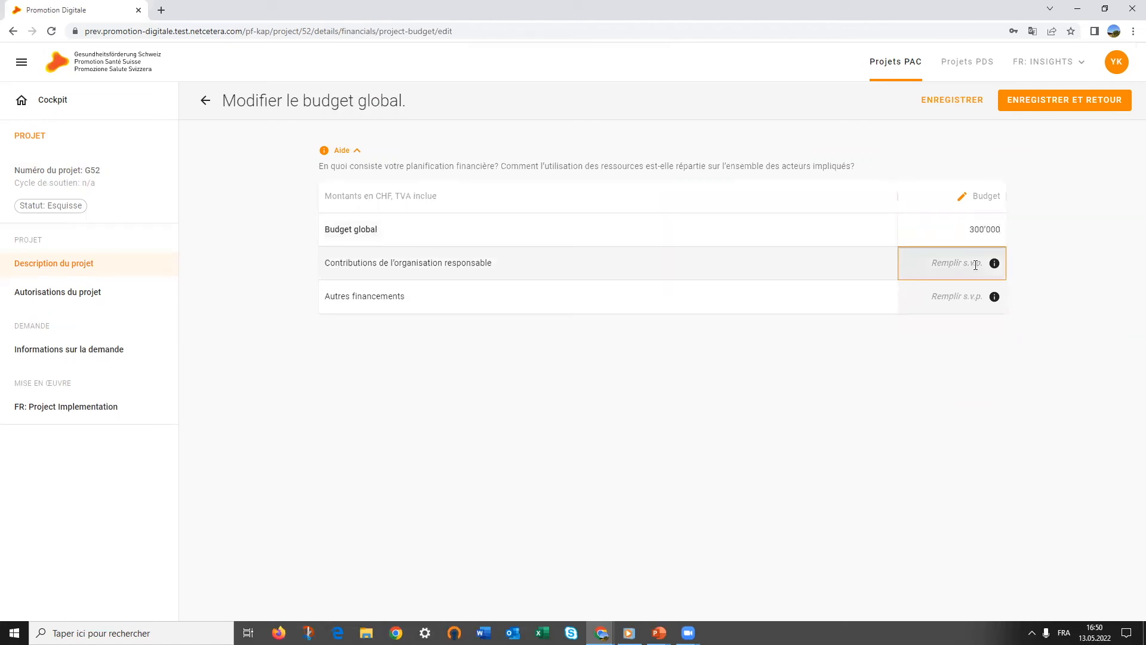
text(100'000)
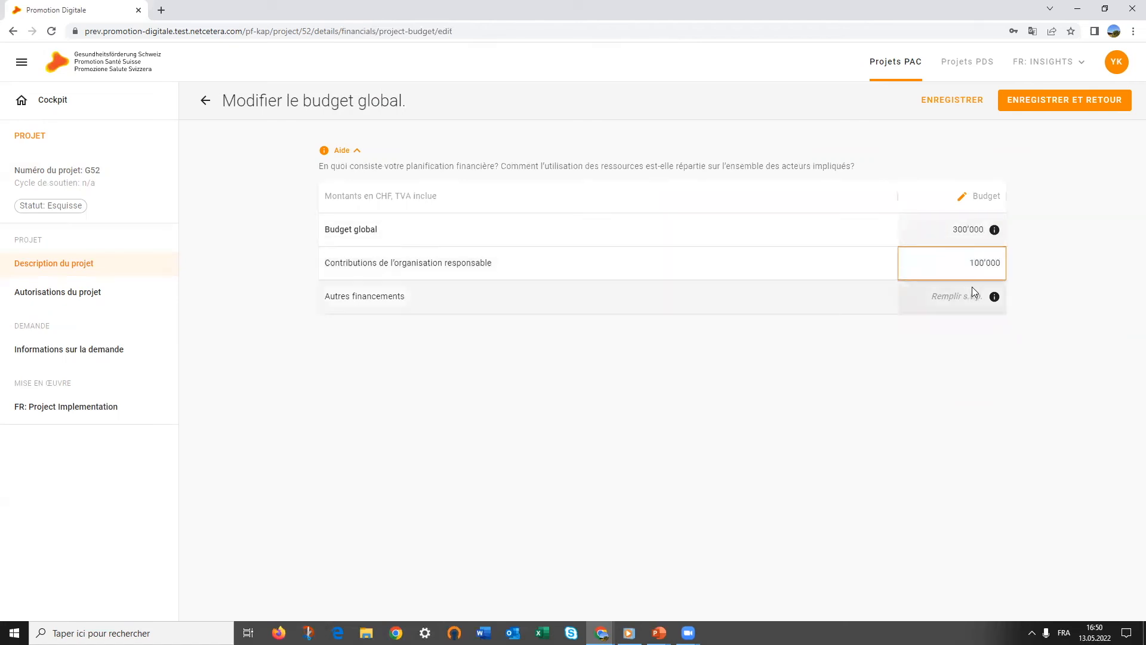
click(972, 289)
text(200'000)
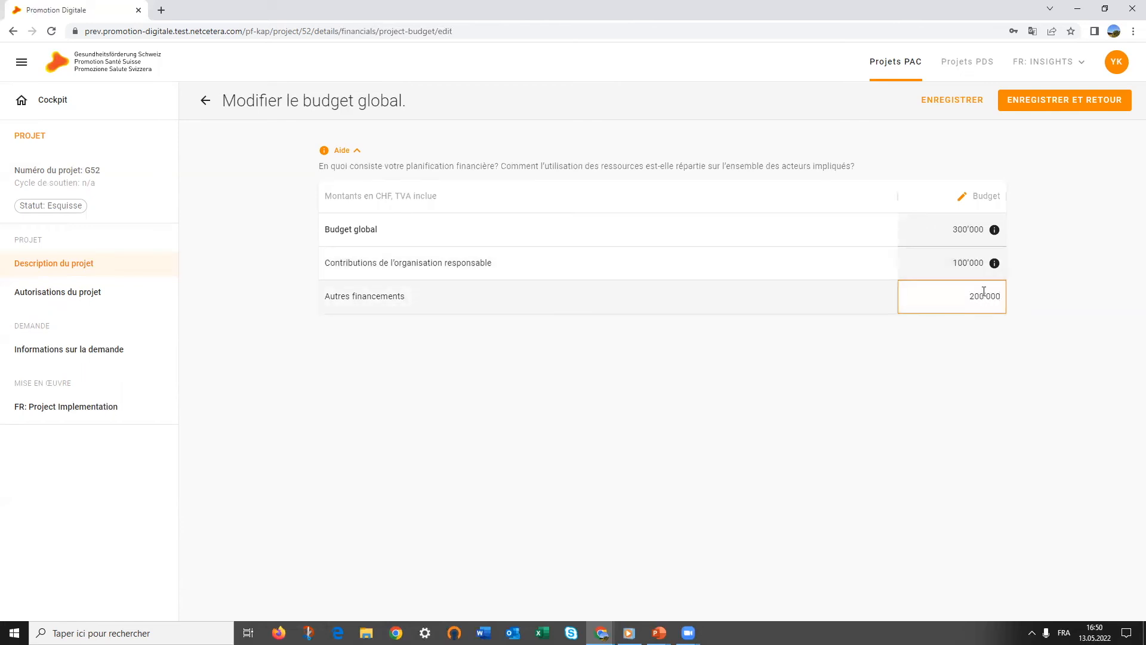
click(1048, 100)
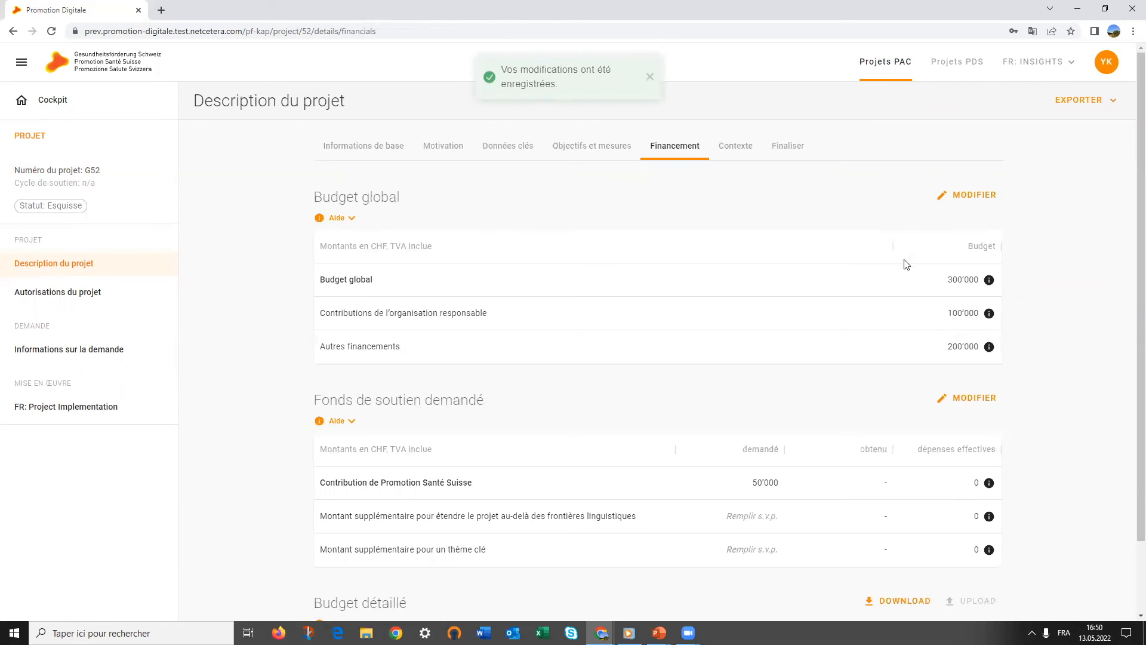
Expand the Aide text under Fonds de soutien demandé in the financing section
scroll(732, 327, down, 2)
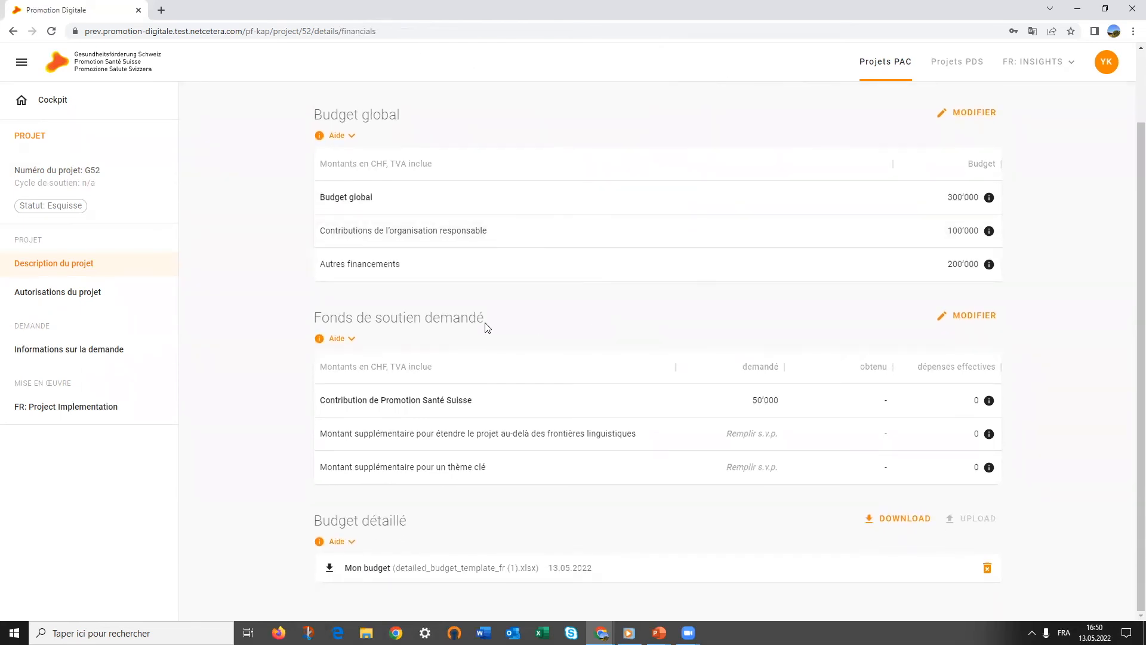
drag(315, 318, 483, 320)
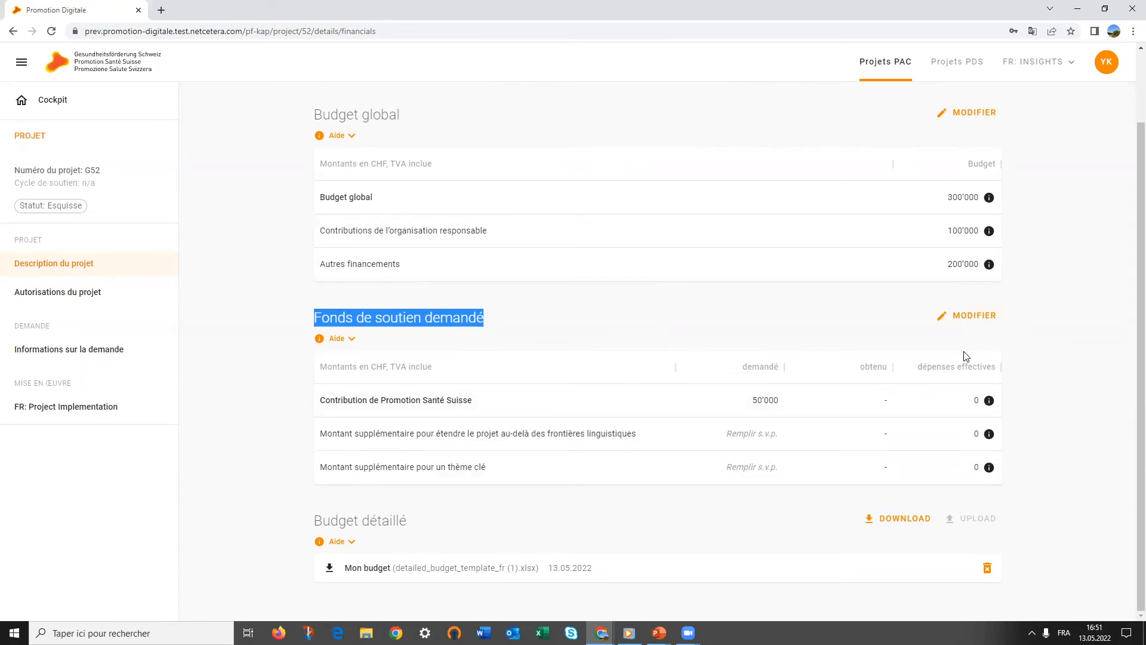
click(351, 339)
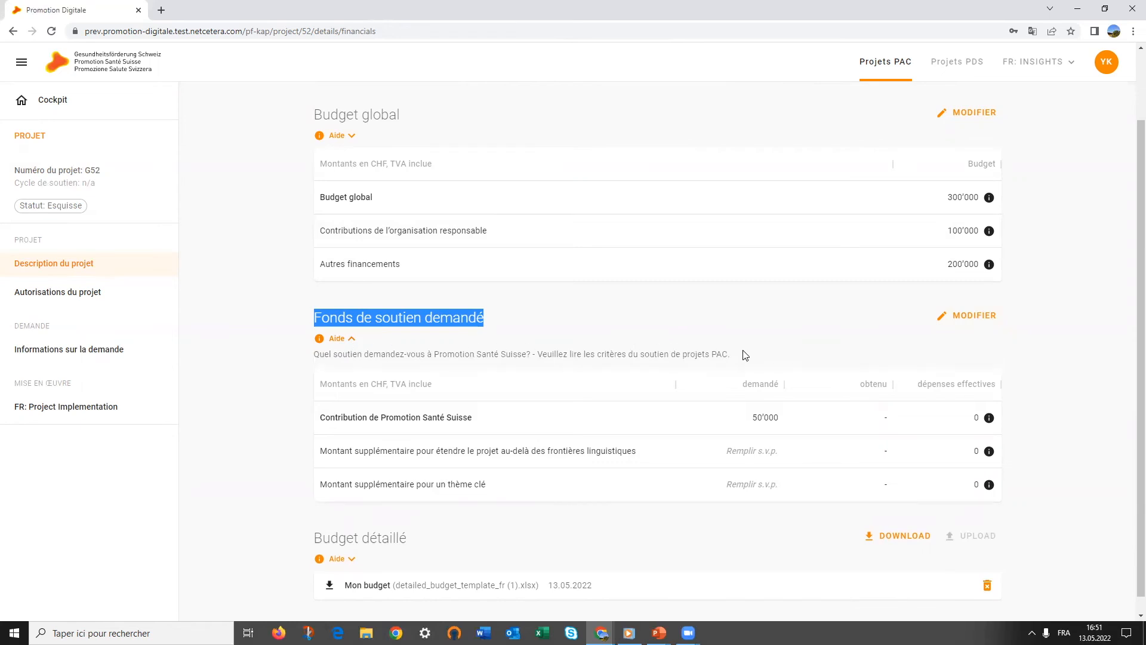
scroll(670, 539, down, 1)
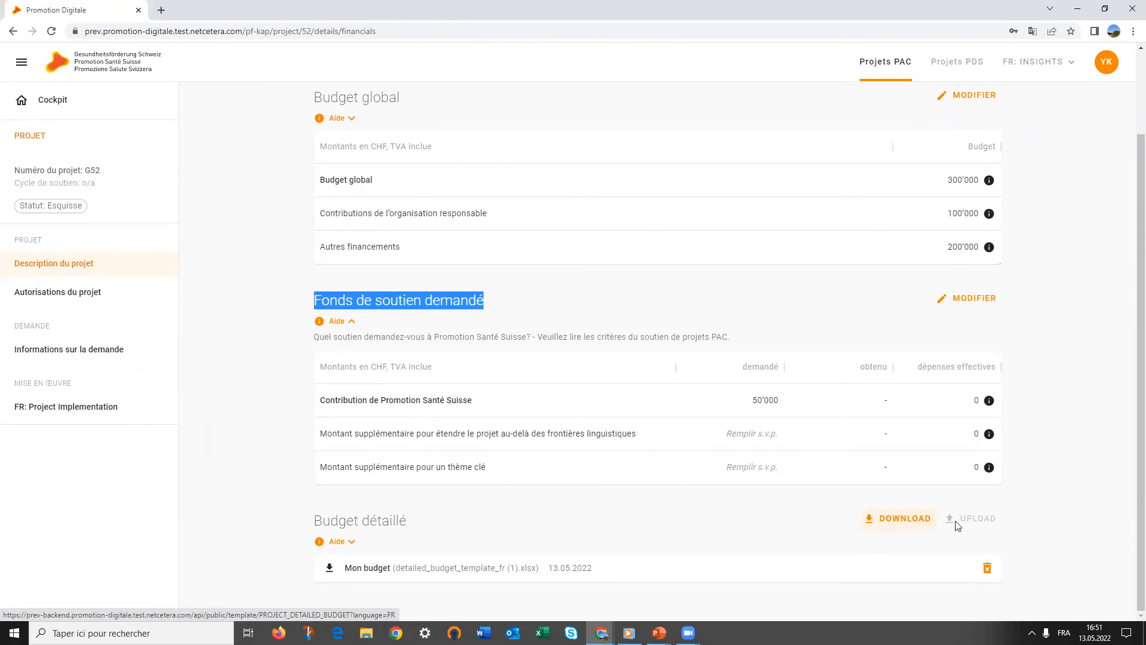
scroll(990, 520, up, 2)
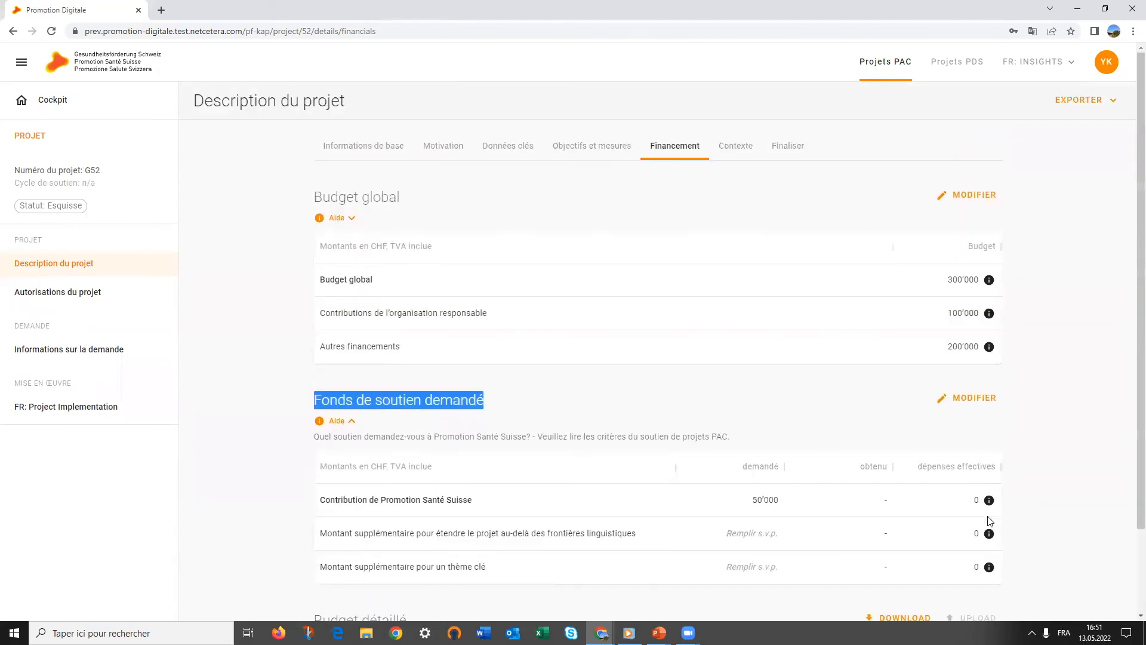
click(734, 157)
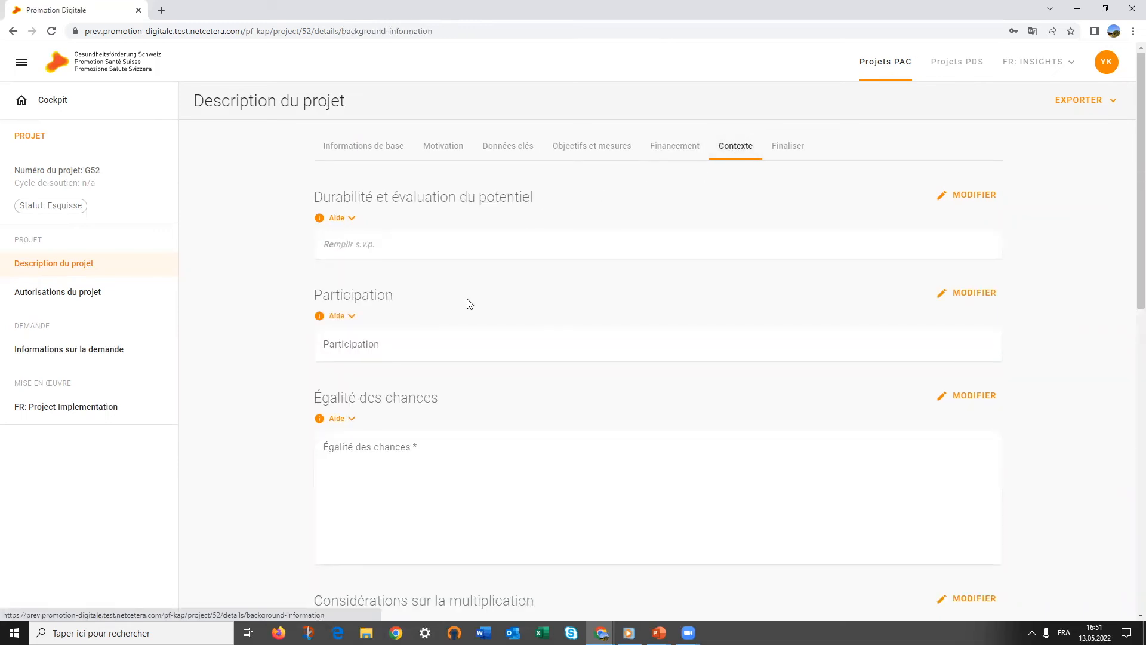
Expand the Aide texts for the Évaluation and Considérations sur la multiplication sections
scroll(470, 304, down, 3)
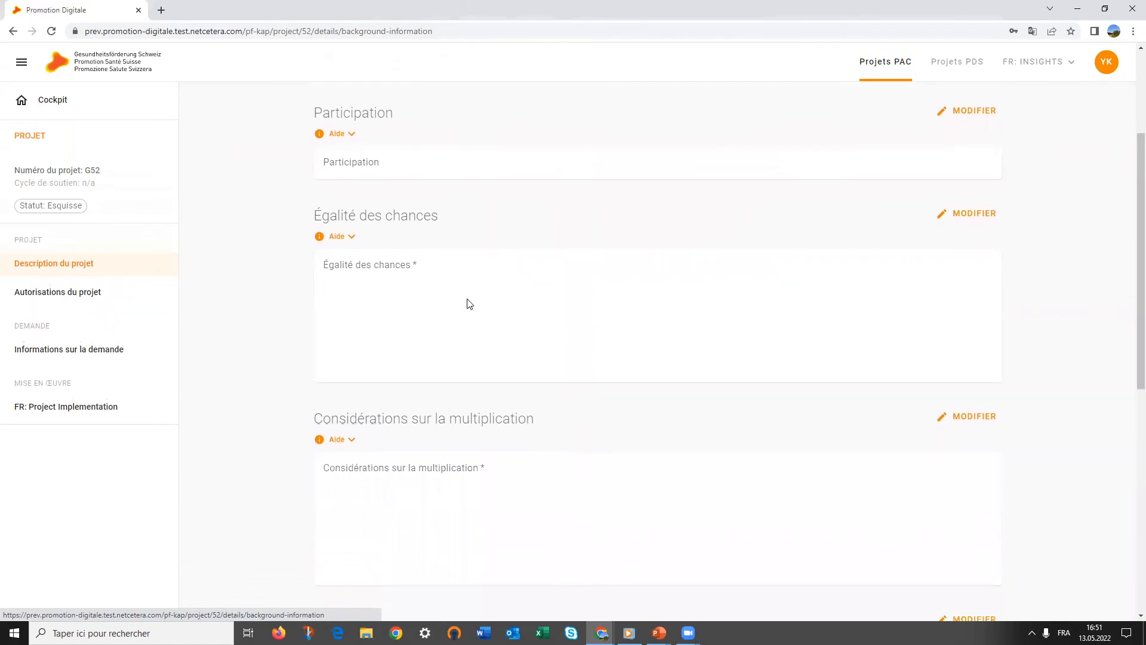
scroll(469, 304, down, 4)
scroll(470, 303, down, 4)
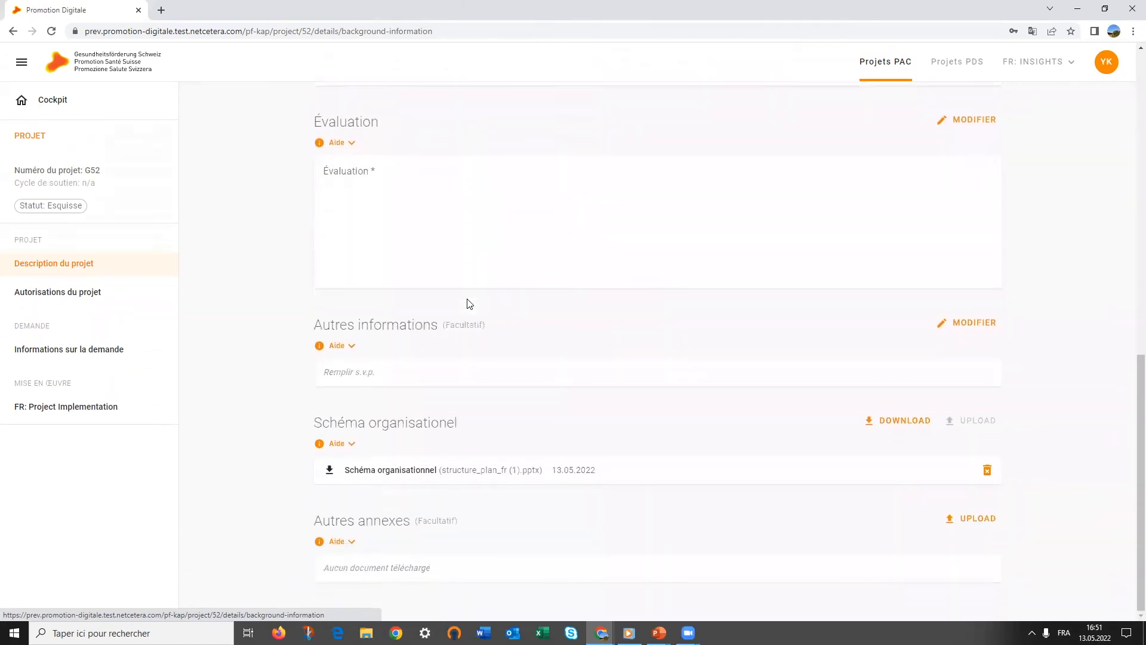
click(349, 146)
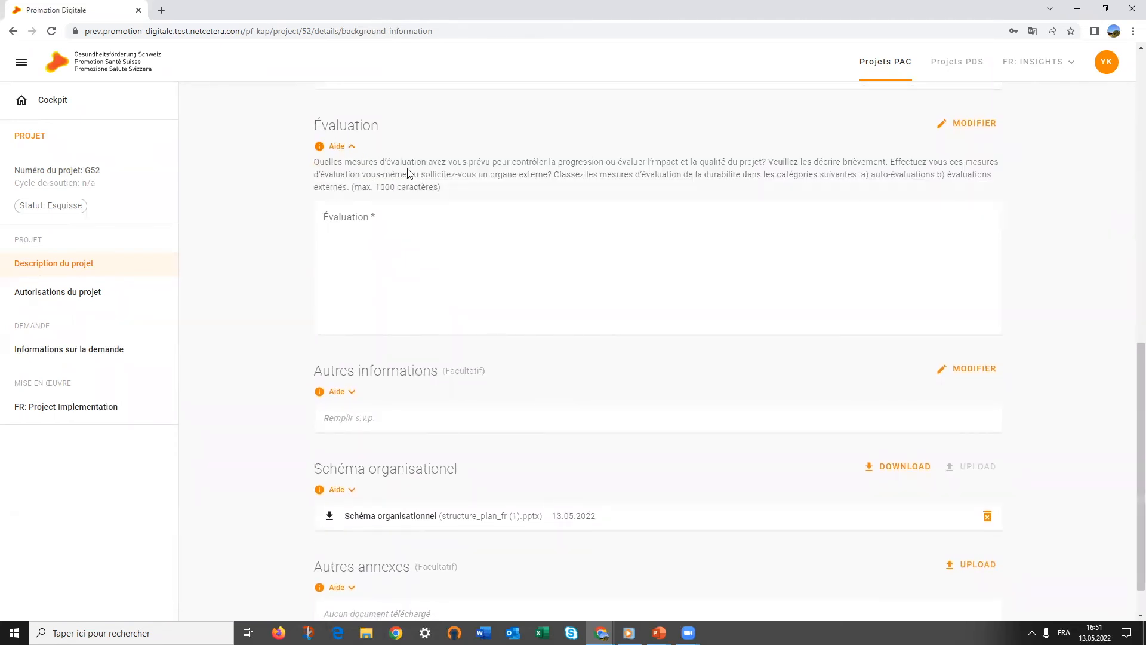
scroll(409, 173, up, 3)
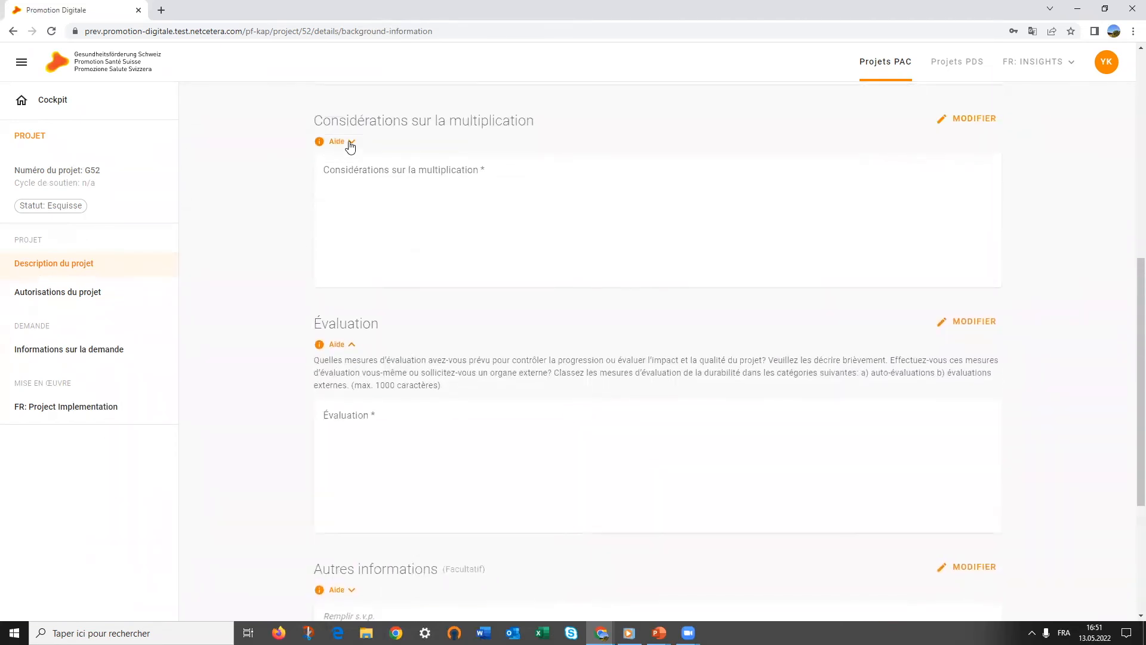
click(350, 143)
Expand the Aide text for Autres annexes, then return to the top of Contexte
scroll(369, 169, down, 4)
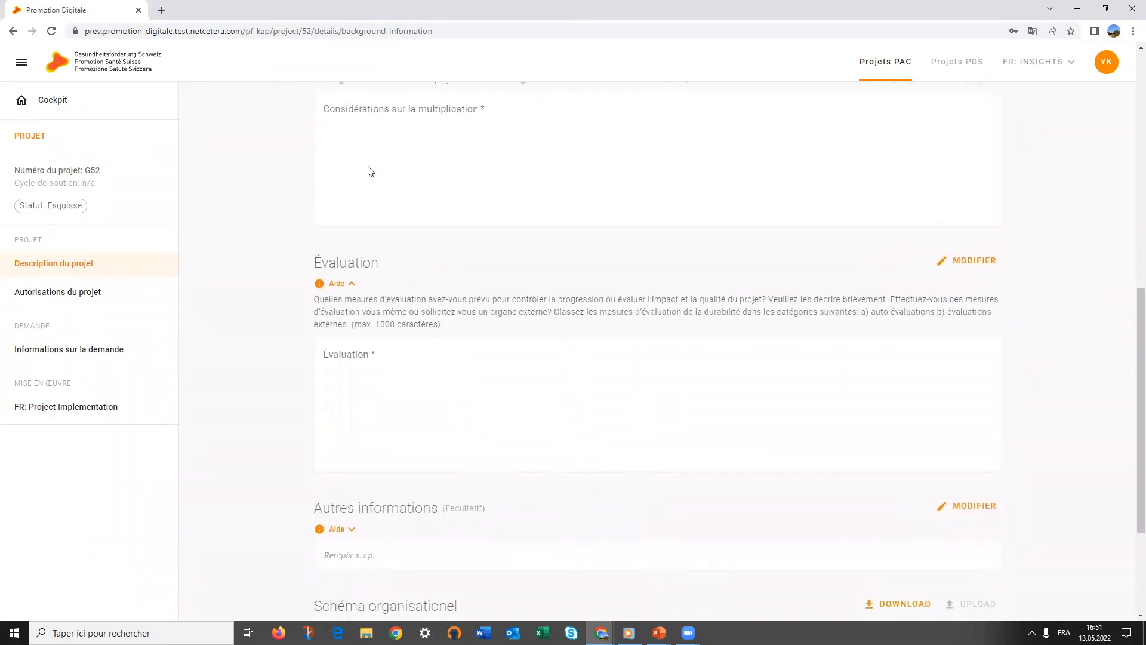
scroll(370, 166, down, 1)
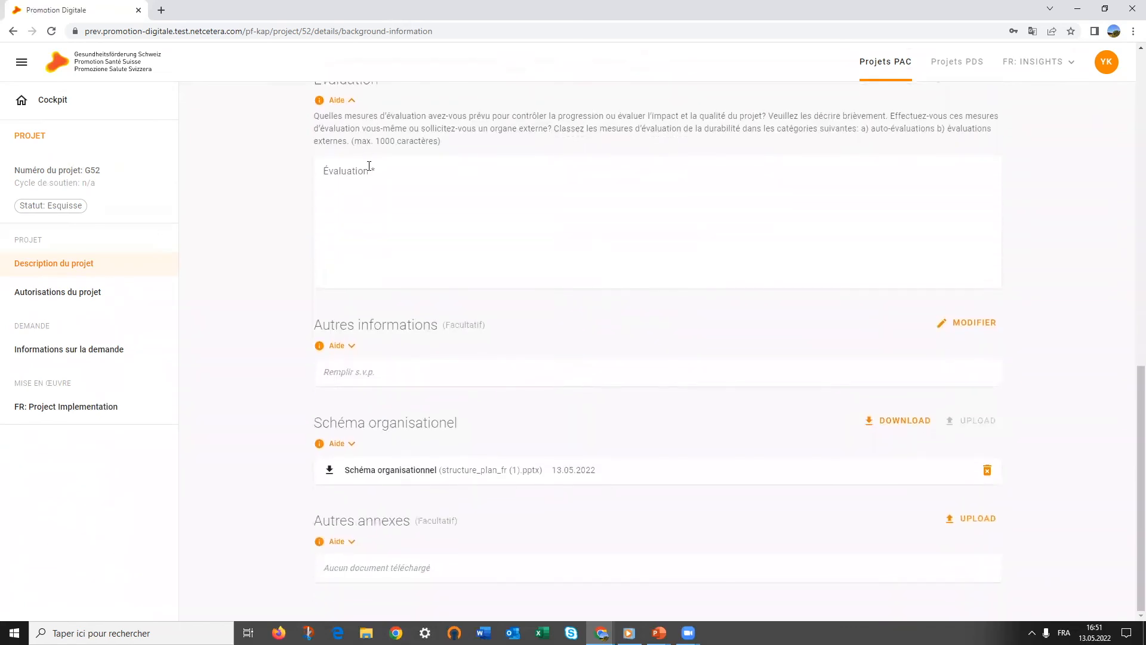
drag(314, 422, 465, 427)
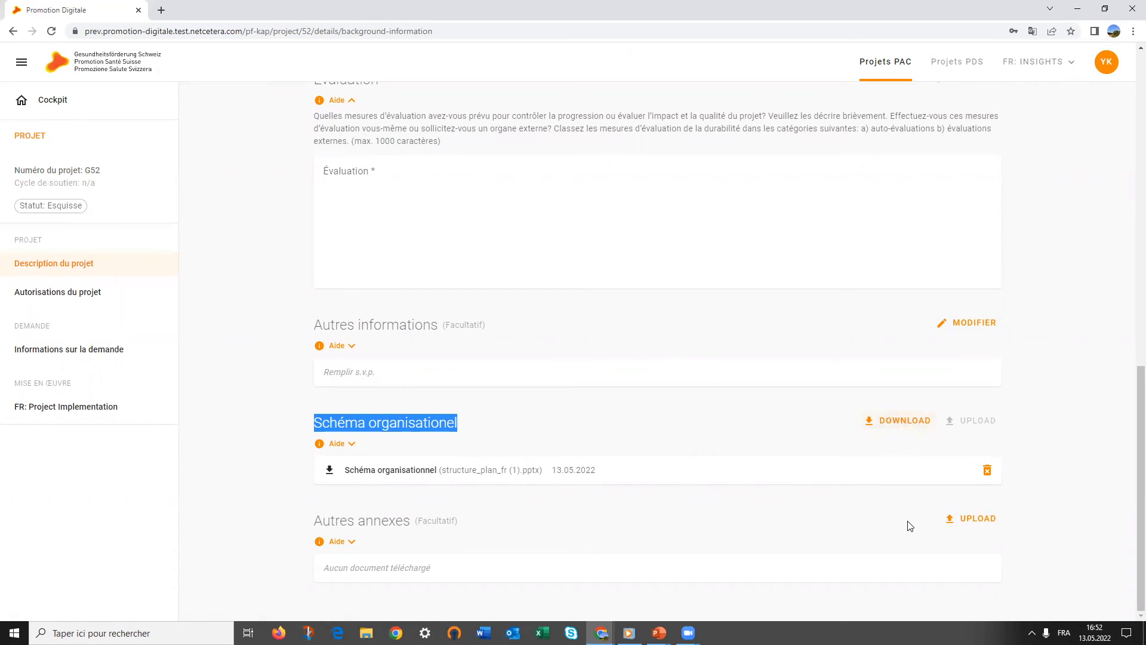
drag(316, 524, 481, 533)
click(336, 542)
scroll(335, 545, down, 1)
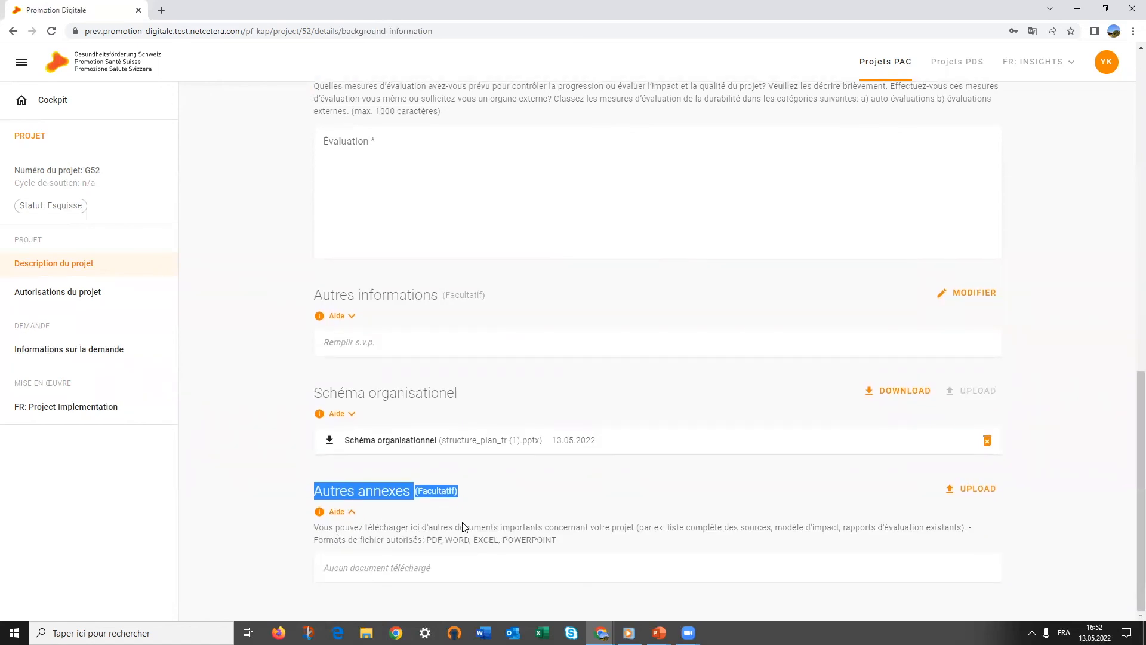
click(527, 535)
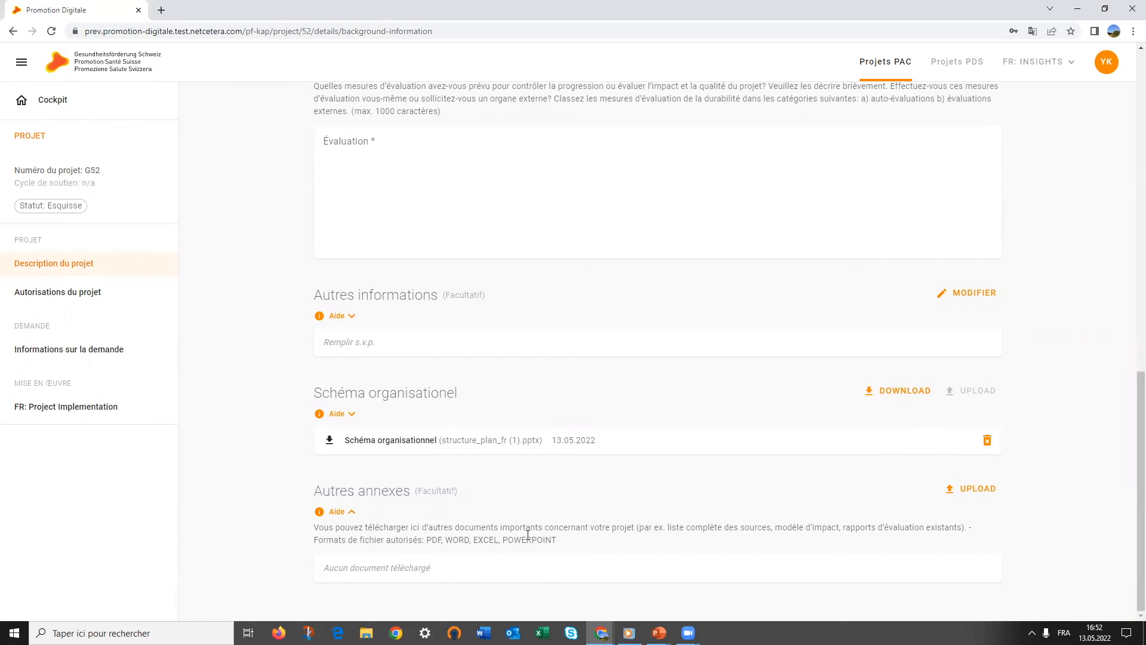
scroll(528, 535, up, 15)
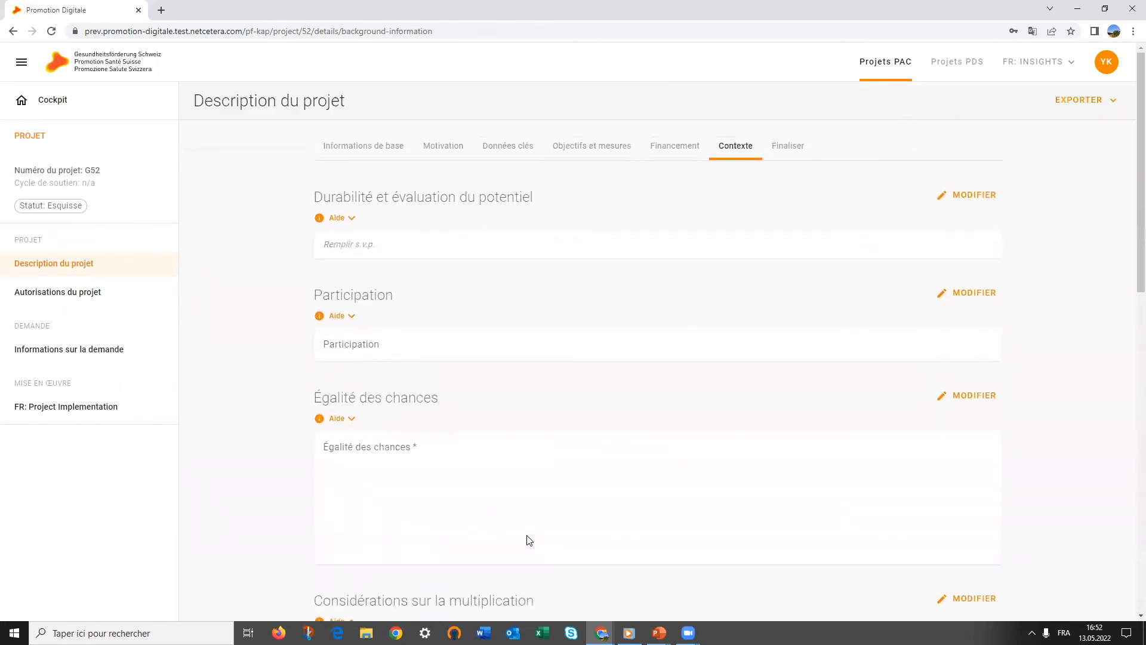
From the Finaliser check, fill the missing Durabilité et évaluation du potentiel field with 'Durable'
click(790, 146)
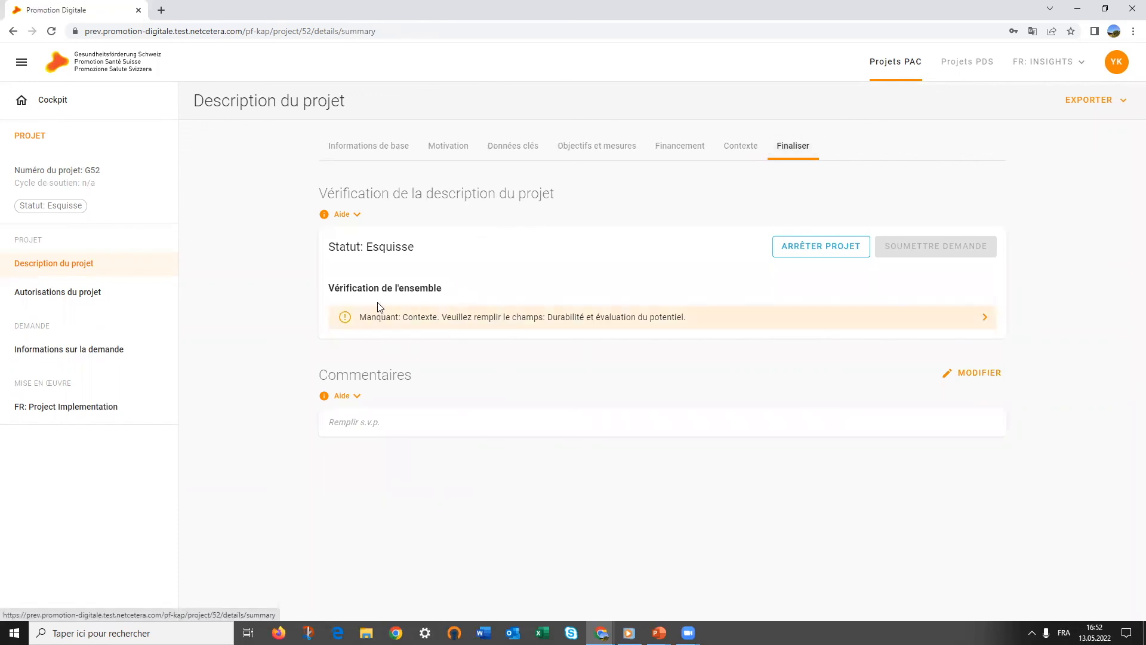
click(495, 321)
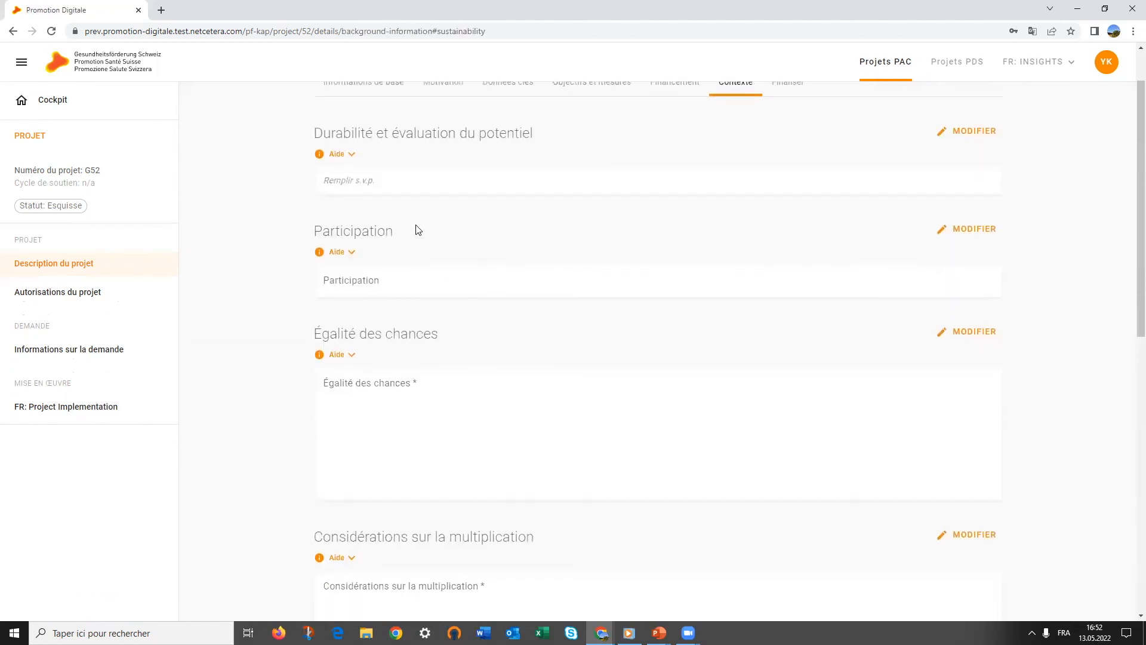
click(975, 170)
text(Durable)
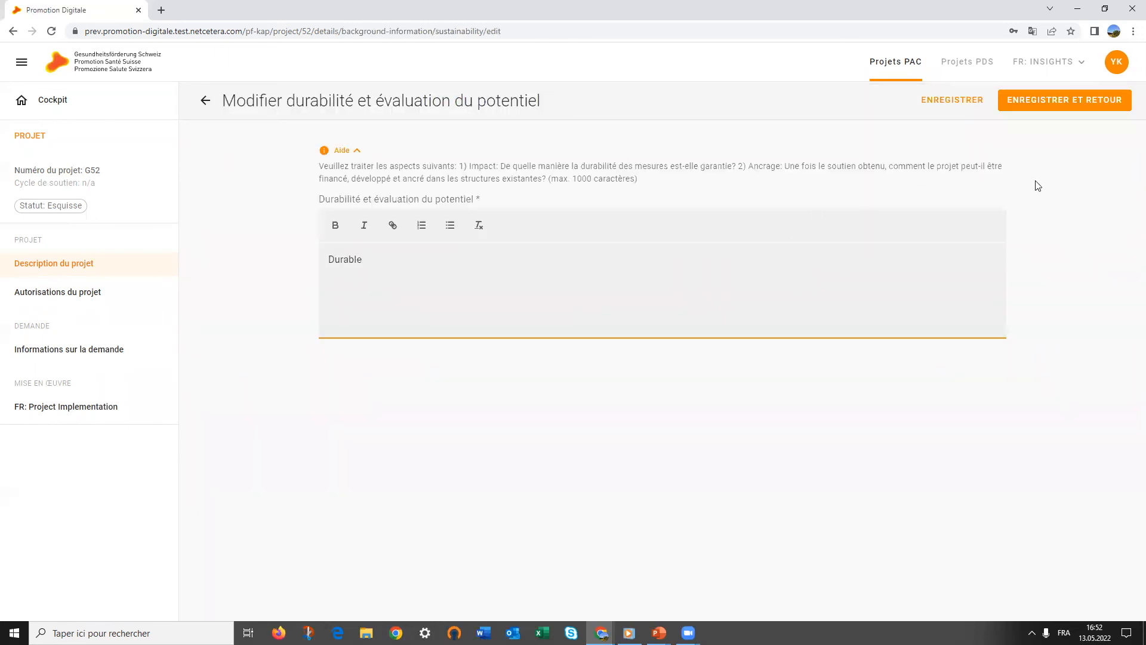
click(1065, 105)
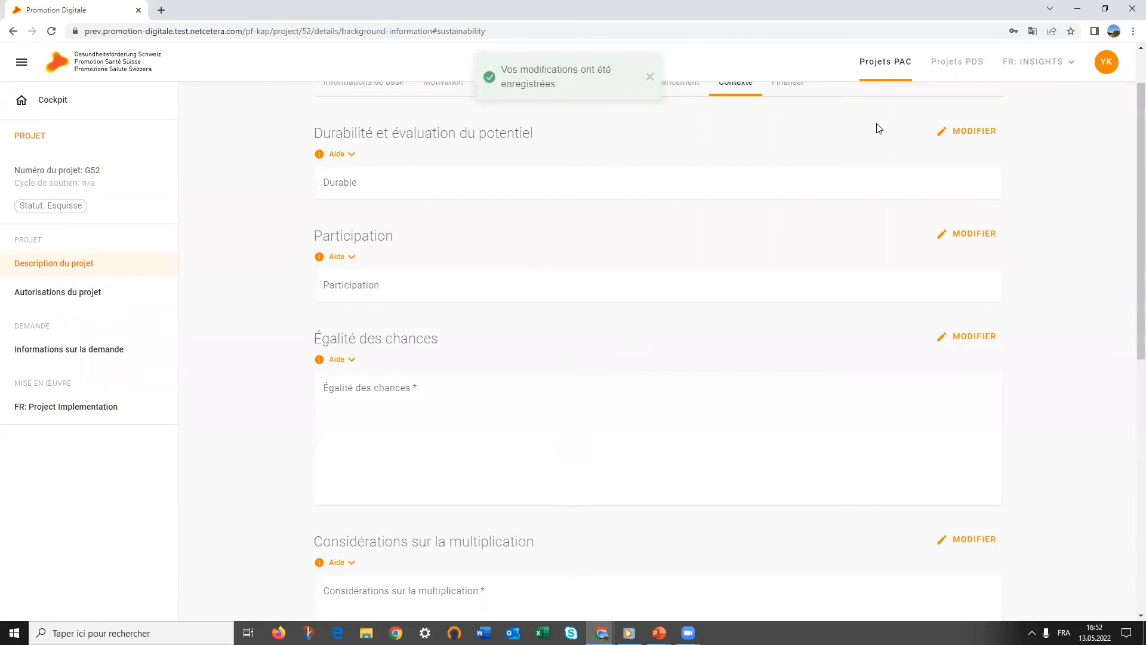
click(799, 94)
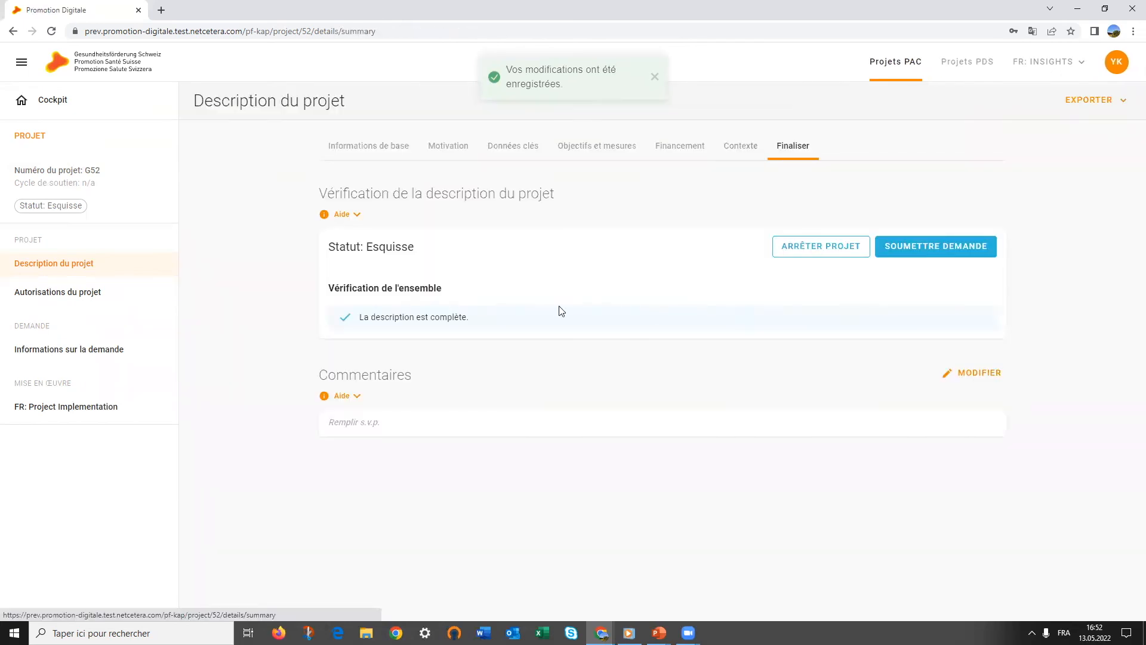
Submit the application to Promotion Santé Suisse and confirm the submission
drag(480, 318, 334, 336)
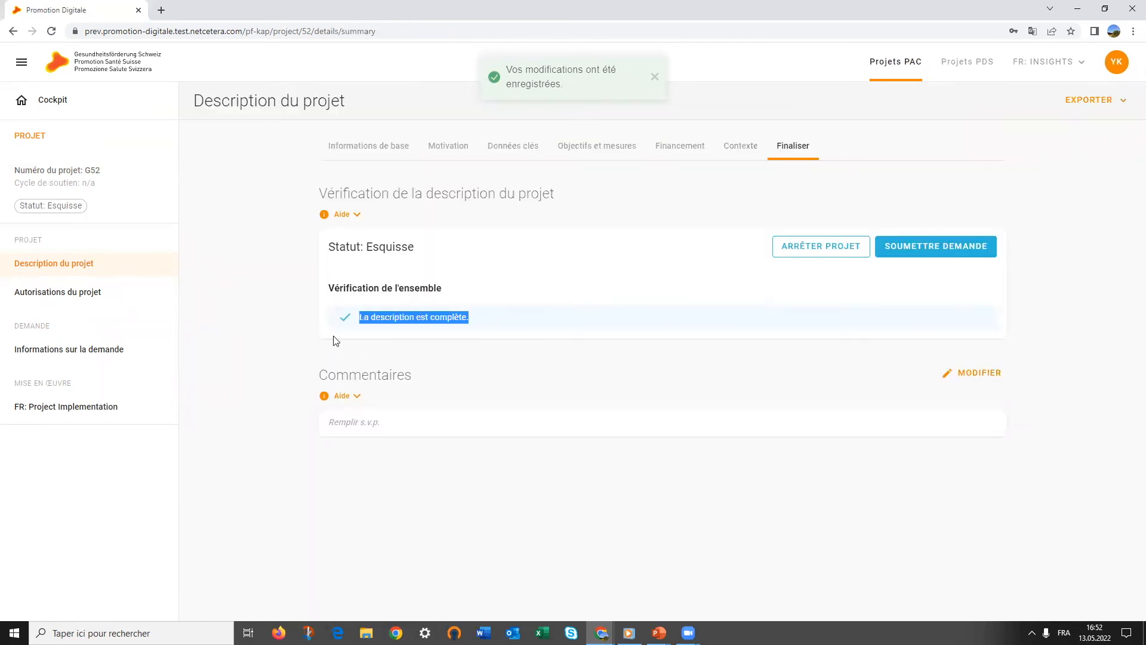
click(948, 248)
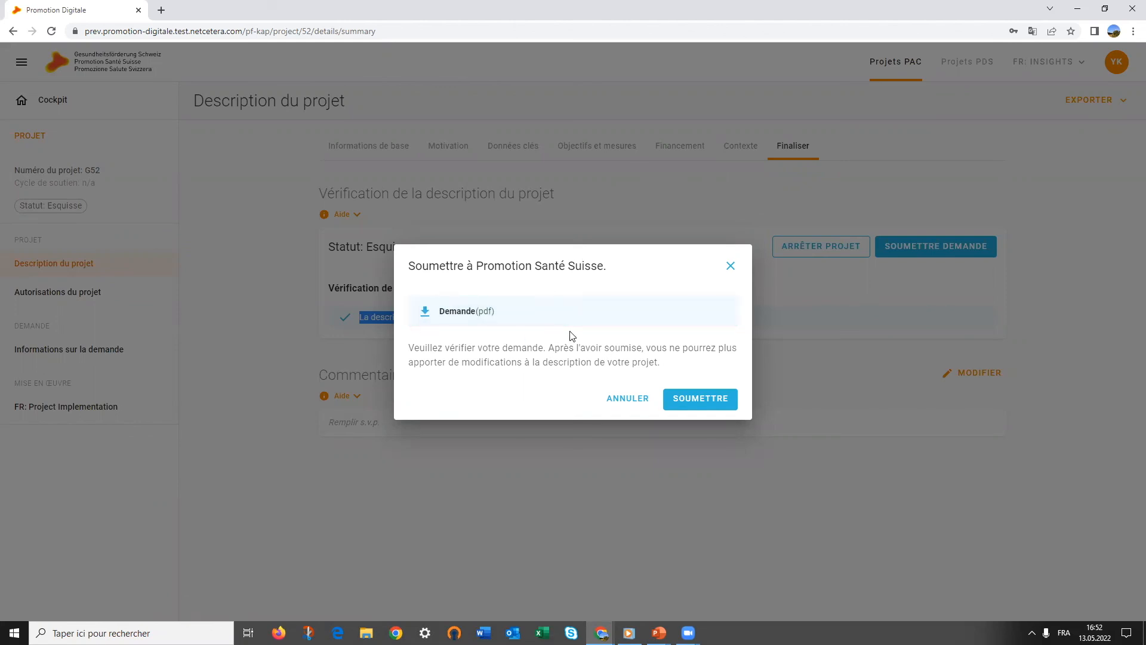
click(690, 398)
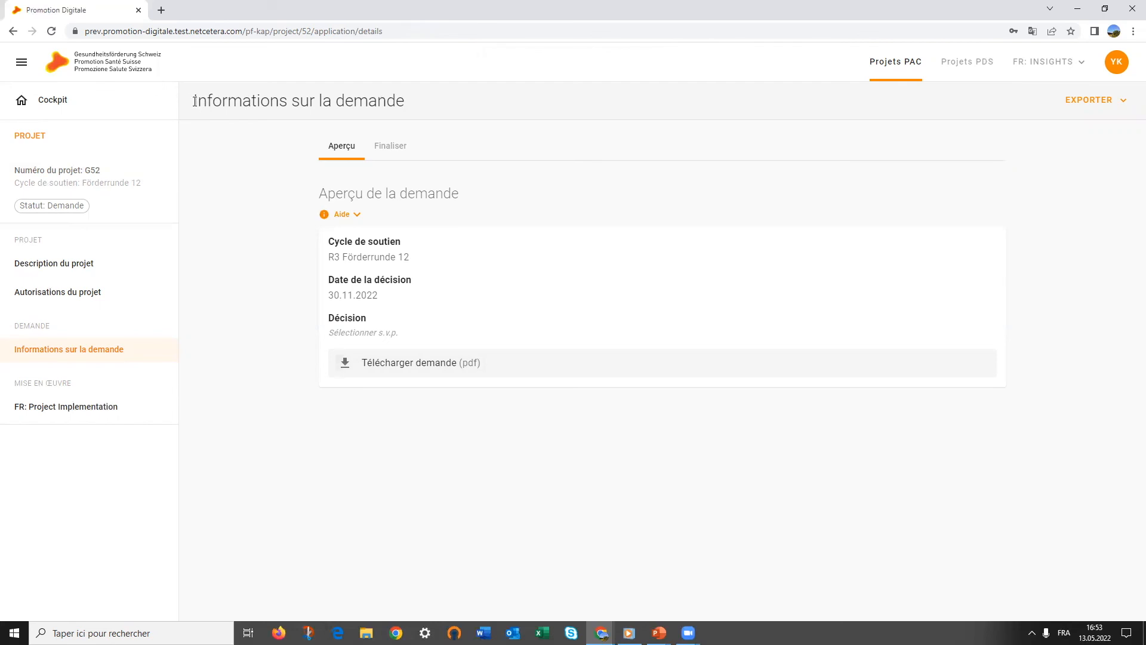
Highlight the Informations sur la demande title, then switch to the PowerPoint slideshow
drag(193, 103, 409, 100)
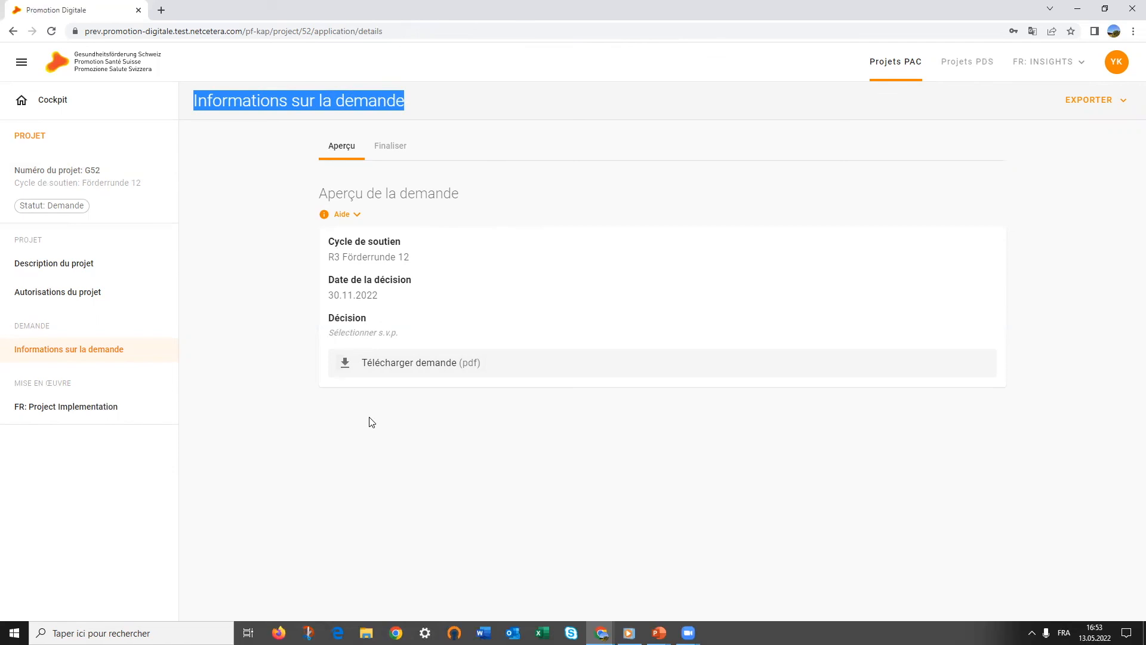
key(alt+Tab)
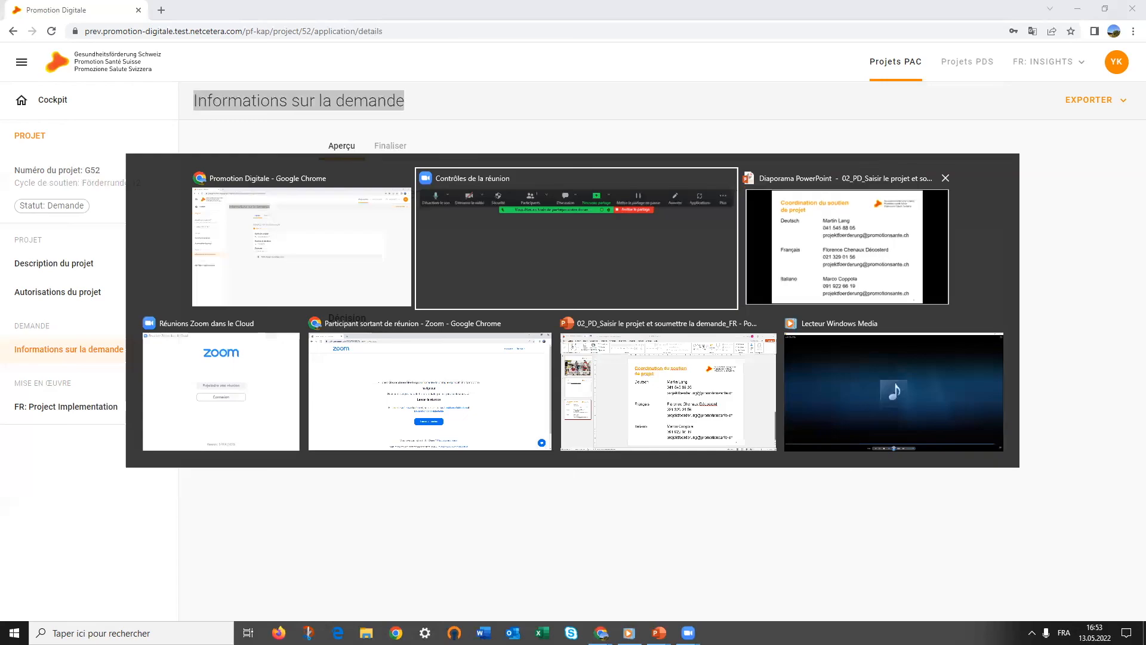